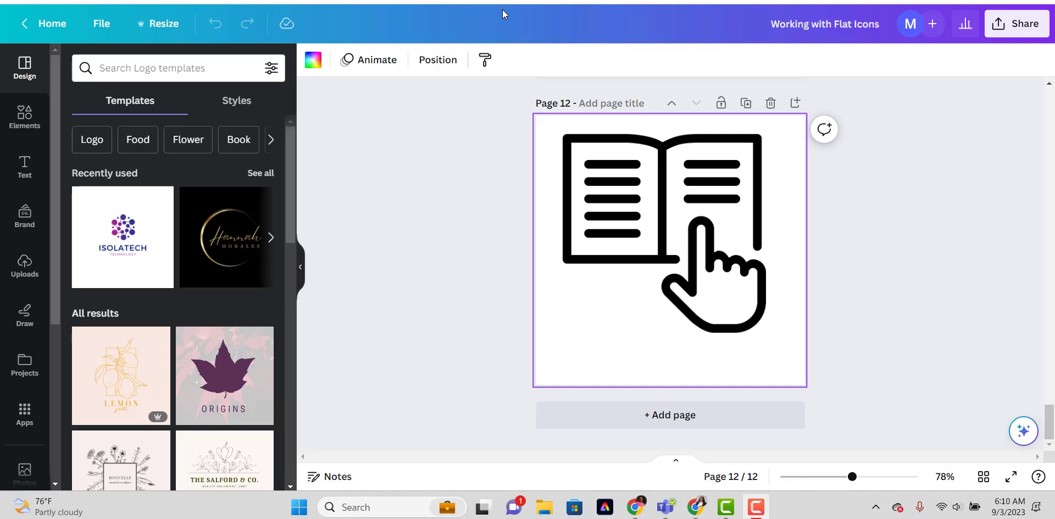
View the info of the book icon on page 12 and find more graphics like it.
{"action": "left_click", "coordinate": [675, 261]}
{"action": "left_click_drag", "start_coordinate": [675, 261], "coordinate": [669, 263]}
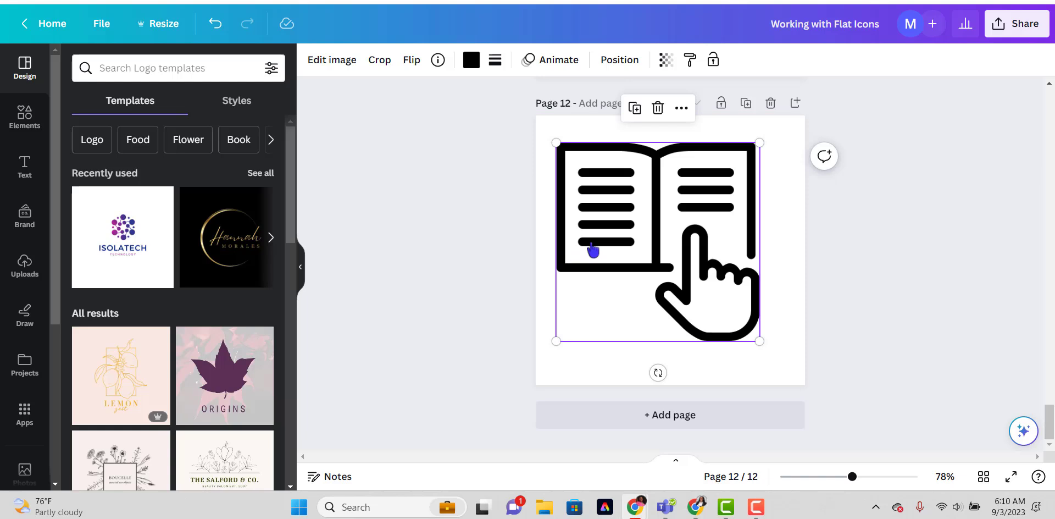
{"action": "left_click", "coordinate": [438, 60]}
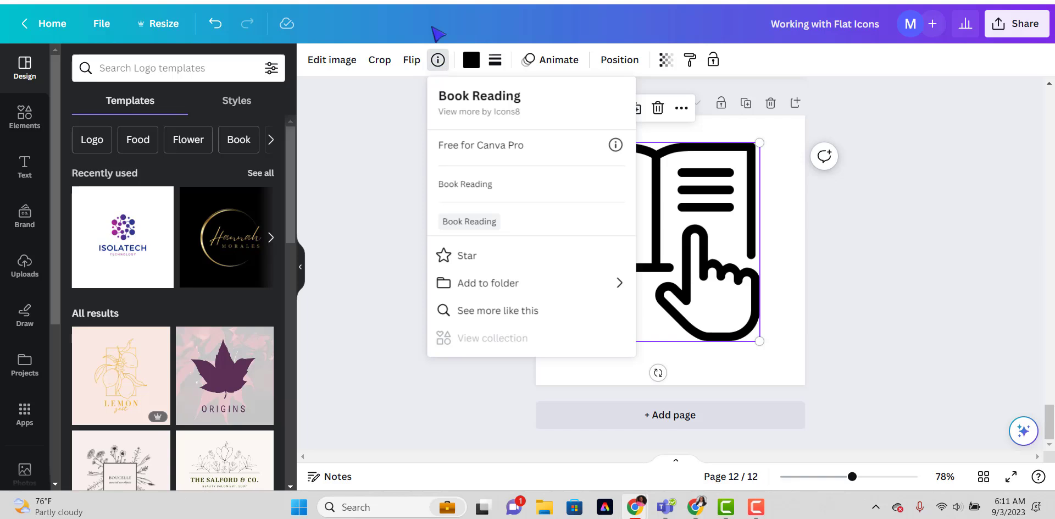
{"action": "left_click", "coordinate": [494, 311]}
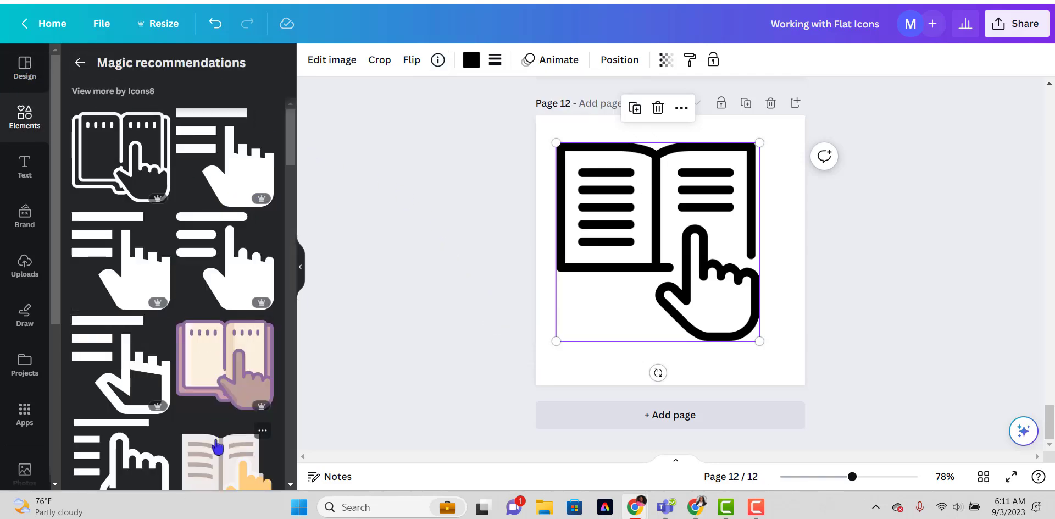
{"action": "left_click", "coordinate": [438, 61]}
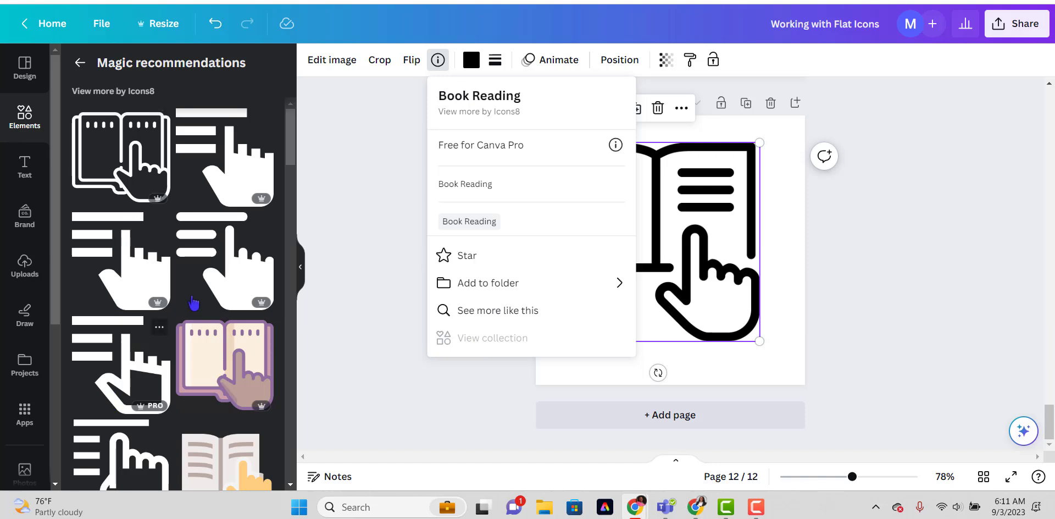
{"action": "left_click", "coordinate": [741, 369]}
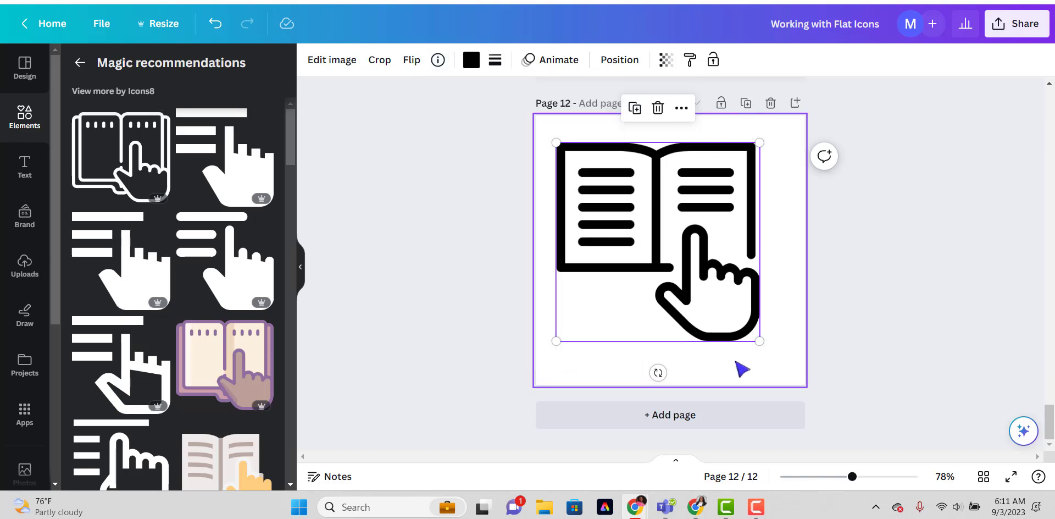
{"action": "left_click", "coordinate": [741, 368]}
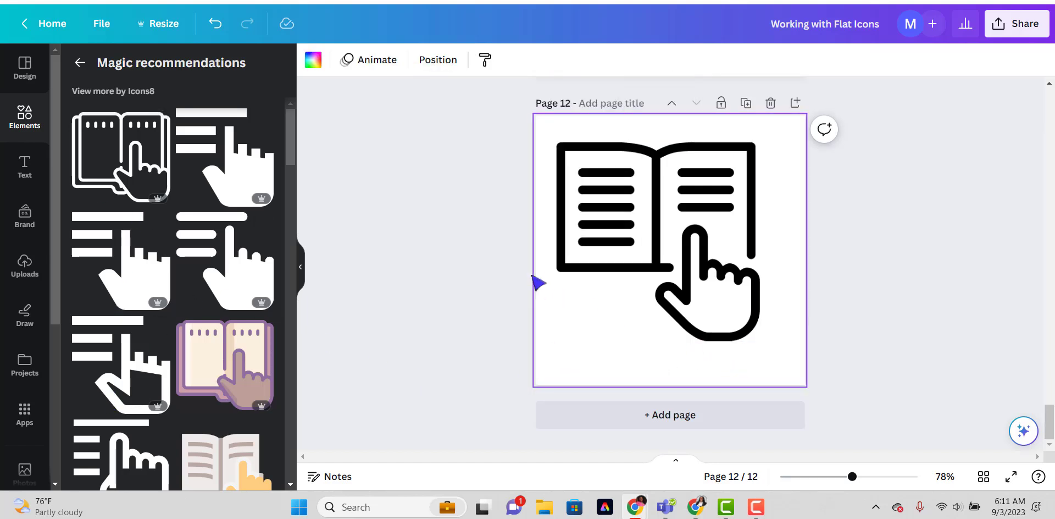
Look through the image effects available for the book icon on page 12.
{"action": "left_click", "coordinate": [650, 268]}
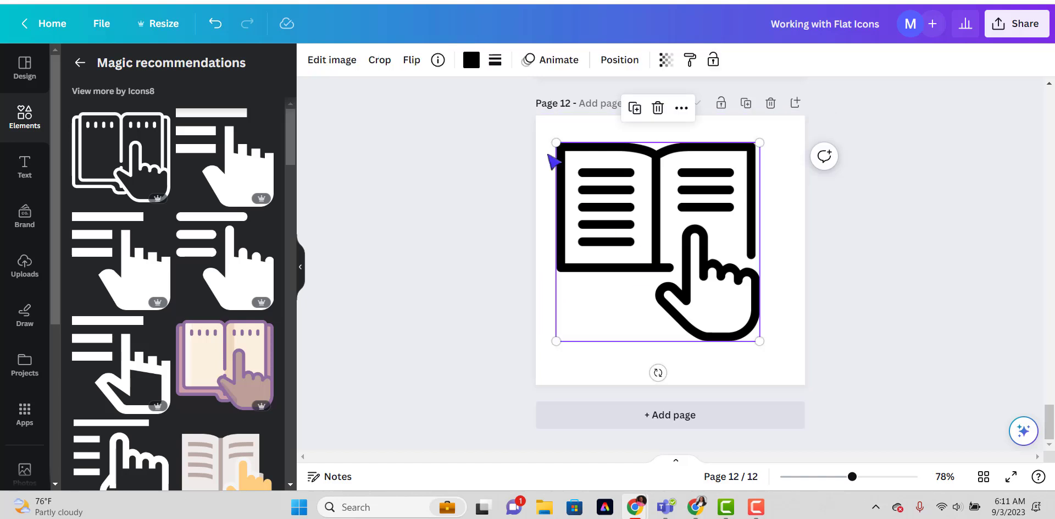
{"action": "left_click", "coordinate": [334, 67]}
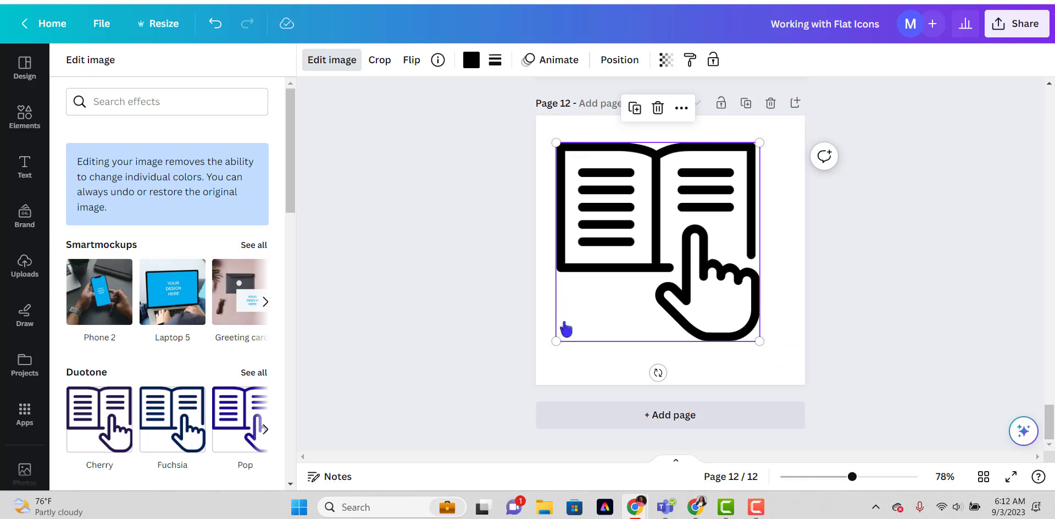
{"action": "left_click", "coordinate": [340, 64]}
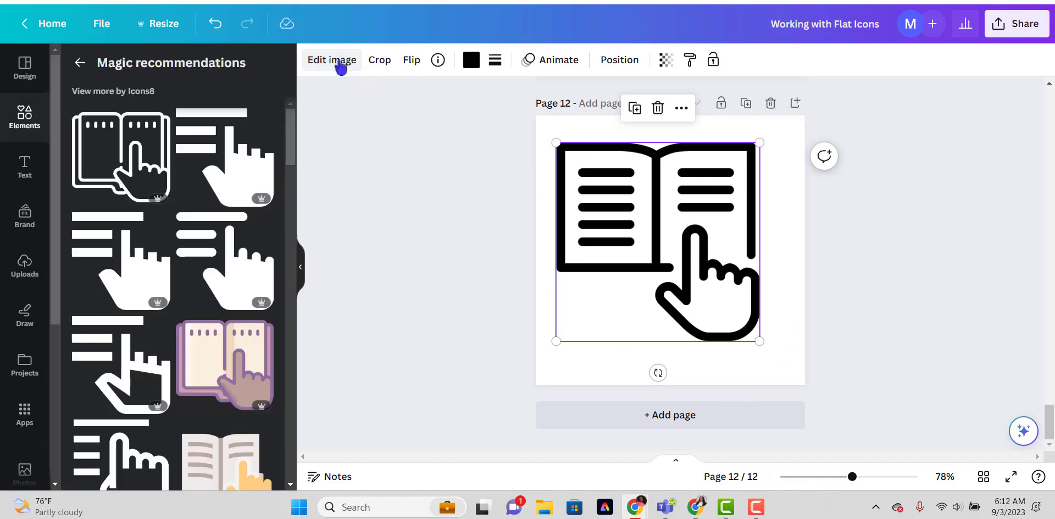
{"action": "left_click", "coordinate": [339, 64]}
{"action": "scroll", "coordinate": [165, 165], "scroll_direction": "down", "scroll_amount": 4}
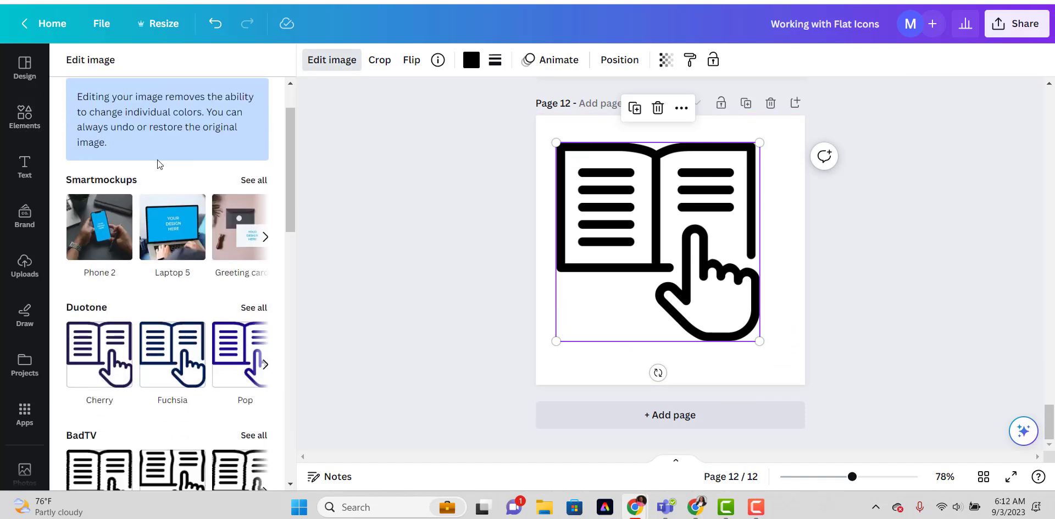
{"action": "scroll", "coordinate": [159, 182], "scroll_direction": "down", "scroll_amount": 10}
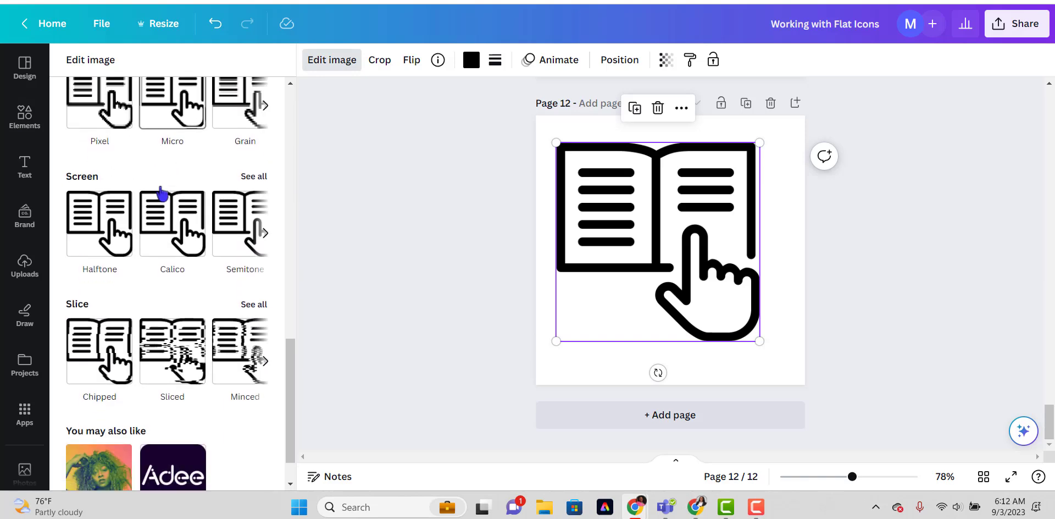
{"action": "scroll", "coordinate": [162, 192], "scroll_direction": "up", "scroll_amount": 12}
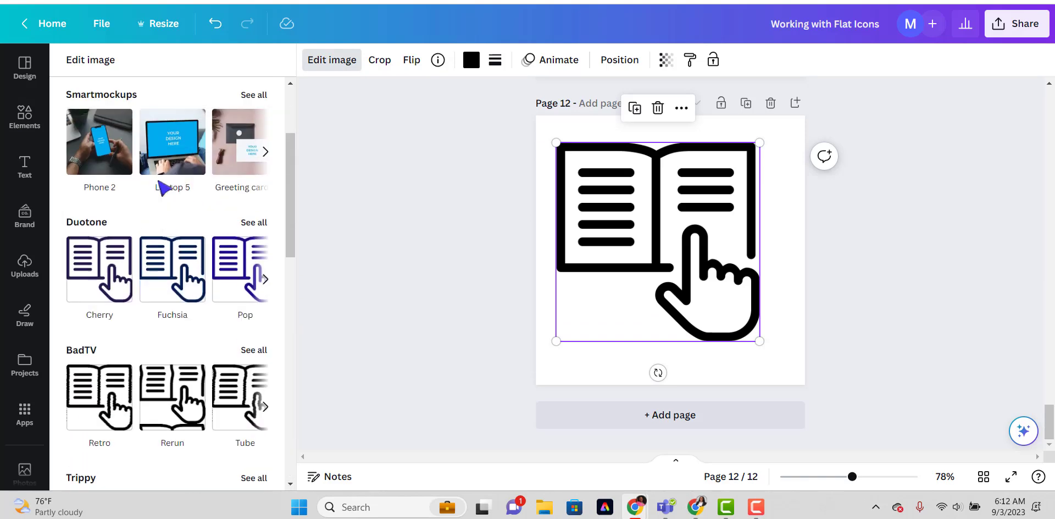
{"action": "left_click", "coordinate": [454, 275]}
Nudge the book icon slightly and download only page 12 as a PNG.
{"action": "left_click_drag", "start_coordinate": [703, 198], "coordinate": [714, 185]}
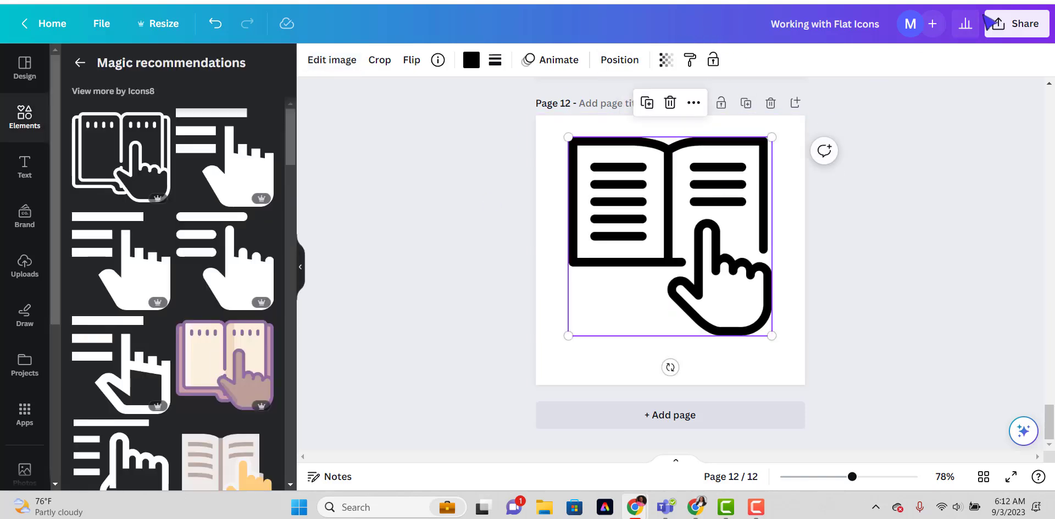
{"action": "left_click", "coordinate": [998, 24]}
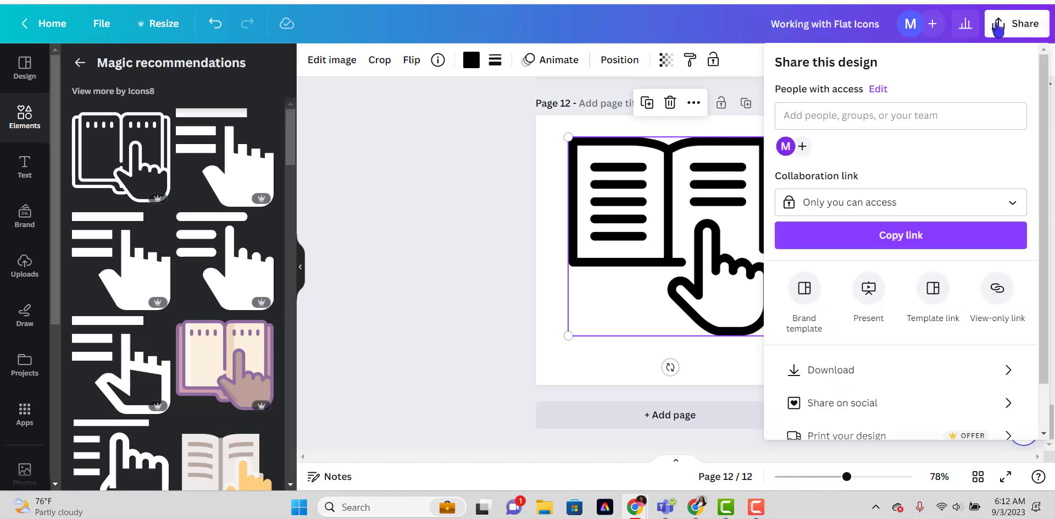
{"action": "left_click", "coordinate": [823, 368]}
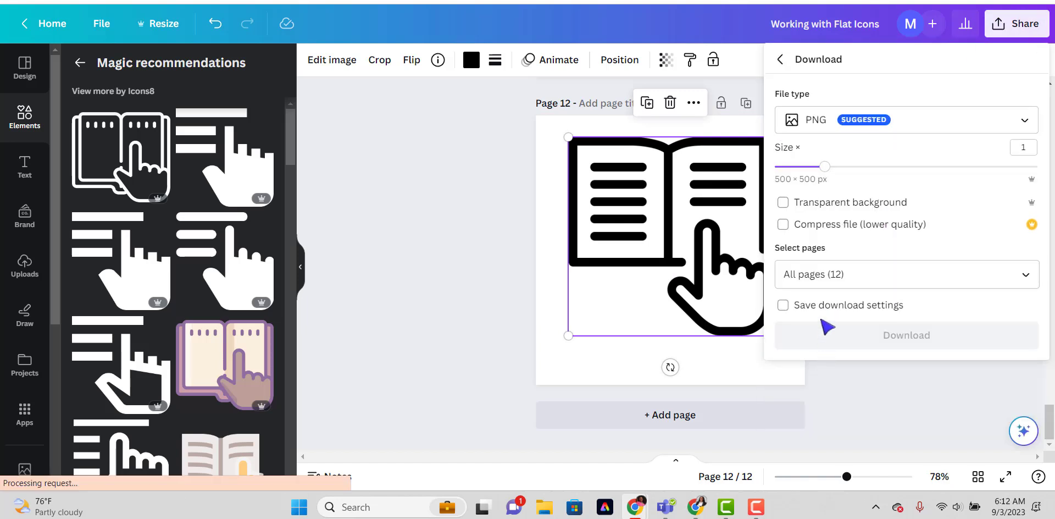
{"action": "left_click", "coordinate": [1024, 273]}
{"action": "left_click", "coordinate": [1013, 54]}
{"action": "left_click", "coordinate": [1013, 88]}
{"action": "left_click", "coordinate": [978, 235]}
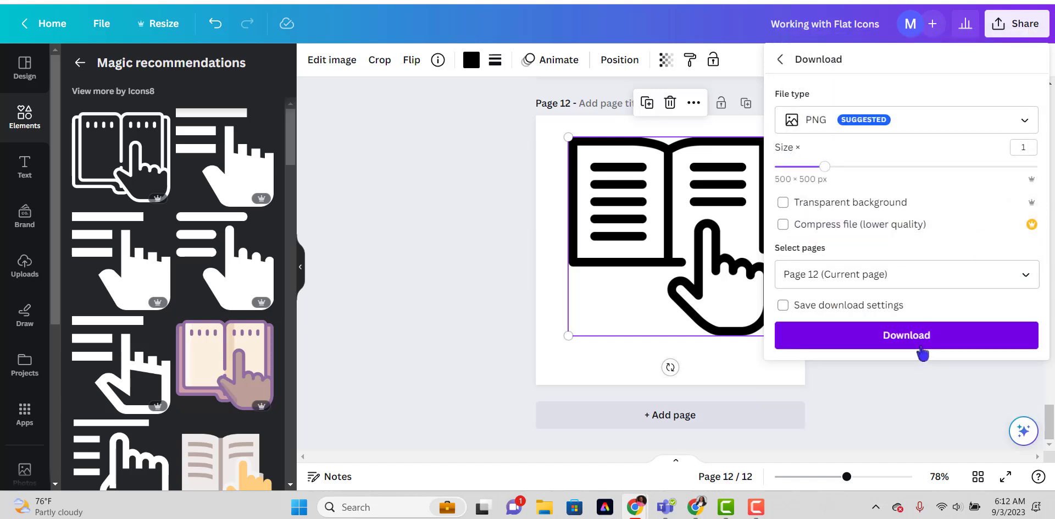
{"action": "left_click", "coordinate": [921, 346]}
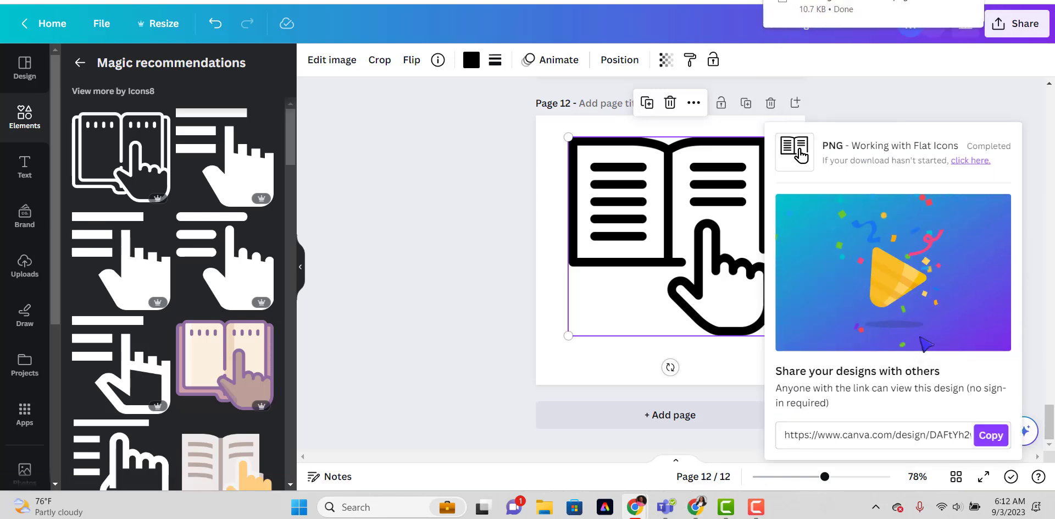
Upload the downloaded Working with Flat Icons image and place it on a new blank page 13.
{"action": "left_click", "coordinate": [25, 266]}
{"action": "left_click", "coordinate": [165, 101]}
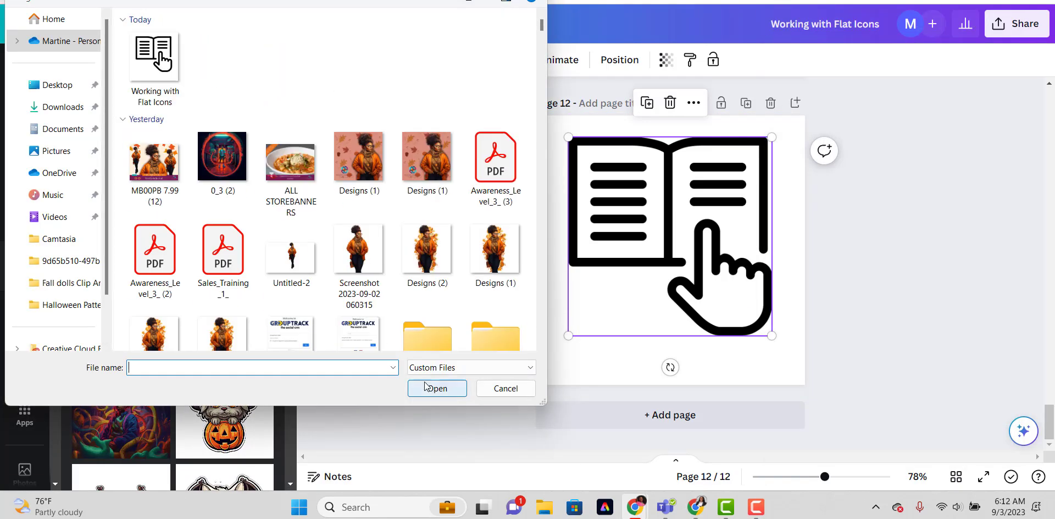
{"action": "double_click", "coordinate": [154, 54]}
{"action": "left_click", "coordinate": [583, 422]}
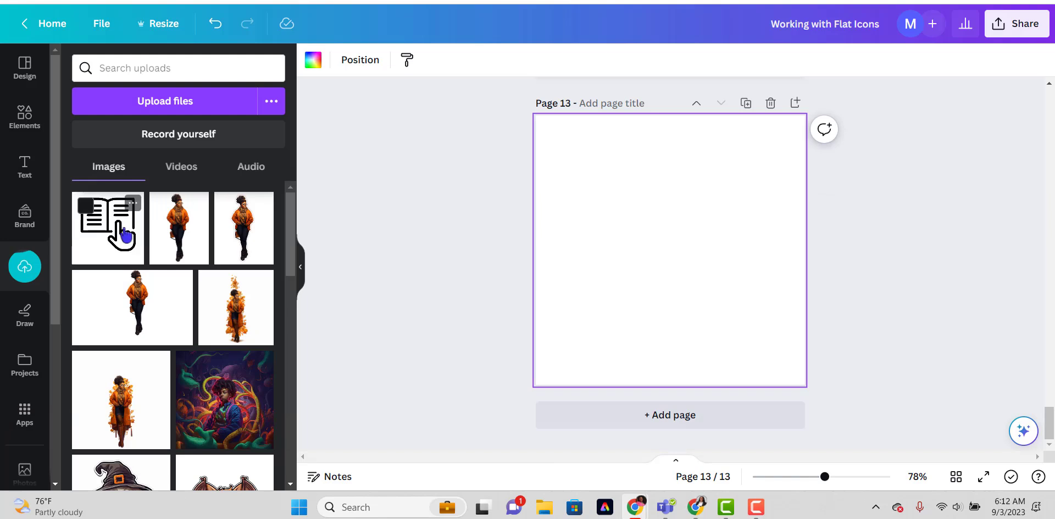
{"action": "left_click", "coordinate": [118, 235]}
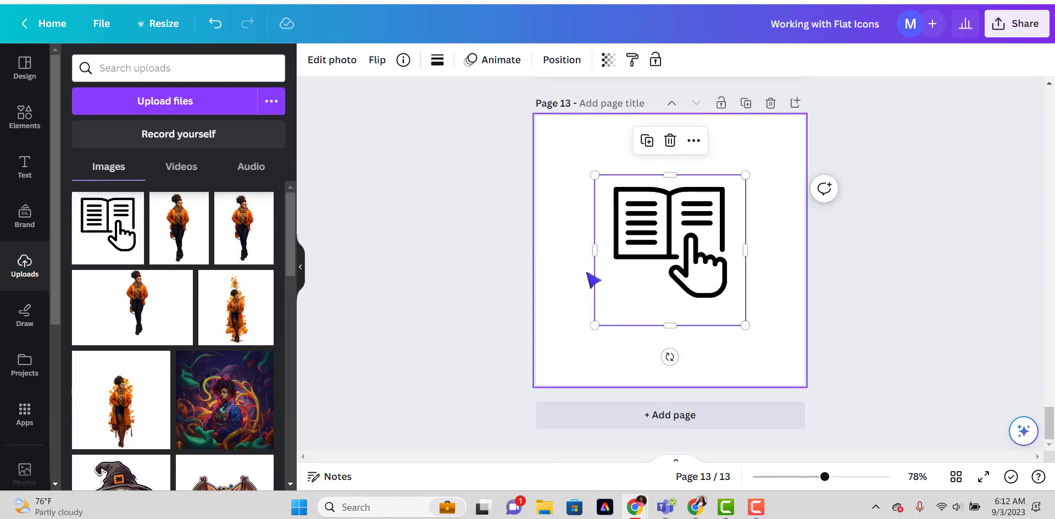
Crop the empty margins around the uploaded book icon and enlarge it to nearly fill page 13.
{"action": "left_click_drag", "start_coordinate": [670, 325], "coordinate": [674, 303]}
{"action": "left_click_drag", "start_coordinate": [670, 175], "coordinate": [670, 182]}
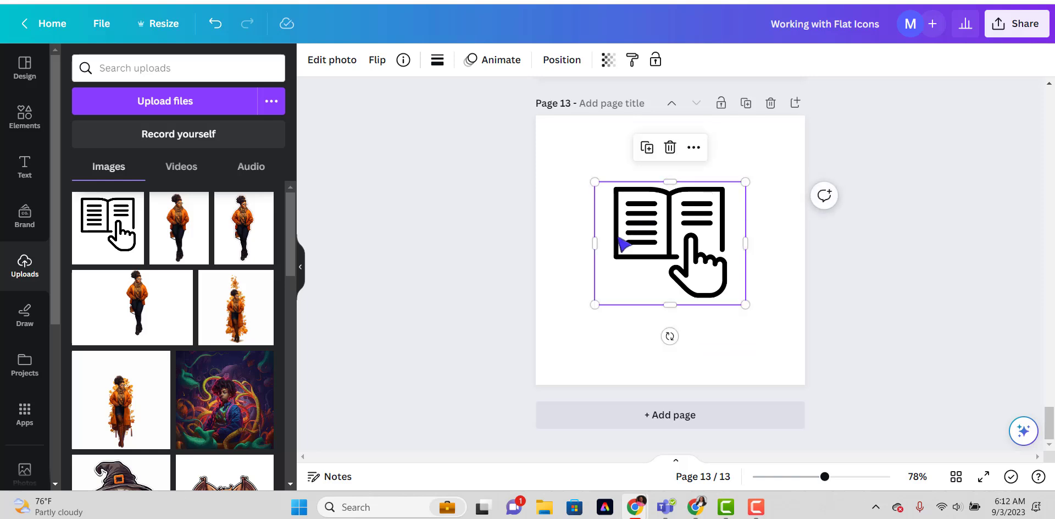
{"action": "left_click_drag", "start_coordinate": [595, 243], "coordinate": [611, 243]}
{"action": "left_click_drag", "start_coordinate": [605, 318], "coordinate": [560, 360]}
{"action": "left_click_drag", "start_coordinate": [745, 265], "coordinate": [736, 270]}
{"action": "left_click_drag", "start_coordinate": [737, 182], "coordinate": [778, 141]}
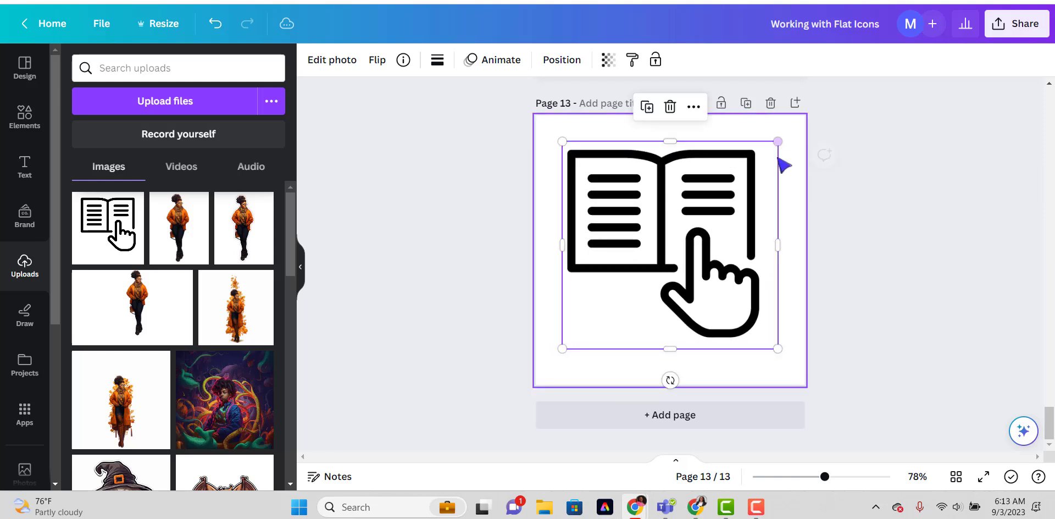
Examine the photo editing tools for the uploaded icon, including the Magic Eraser's brush size setting.
{"action": "left_click", "coordinate": [471, 233]}
{"action": "left_click", "coordinate": [597, 223]}
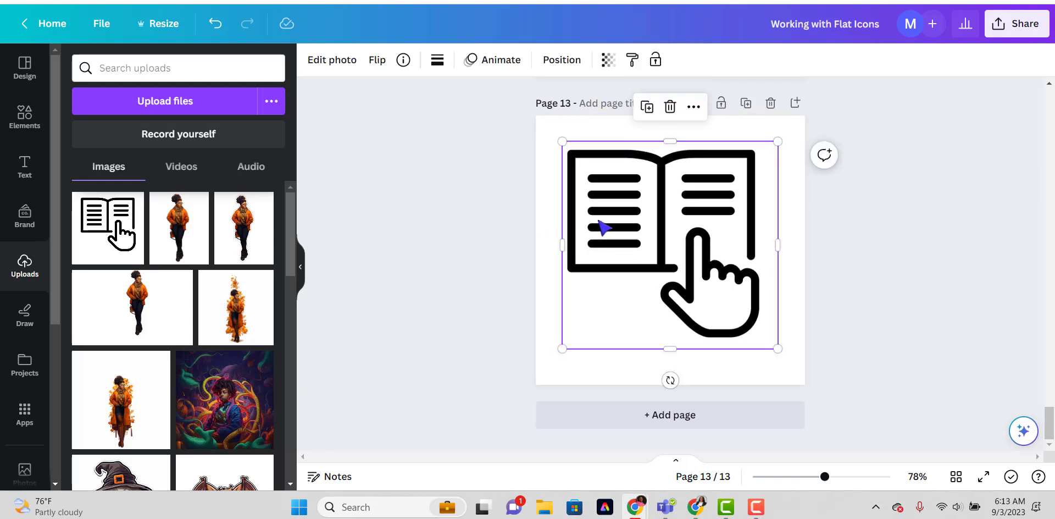
{"action": "left_click", "coordinate": [321, 71]}
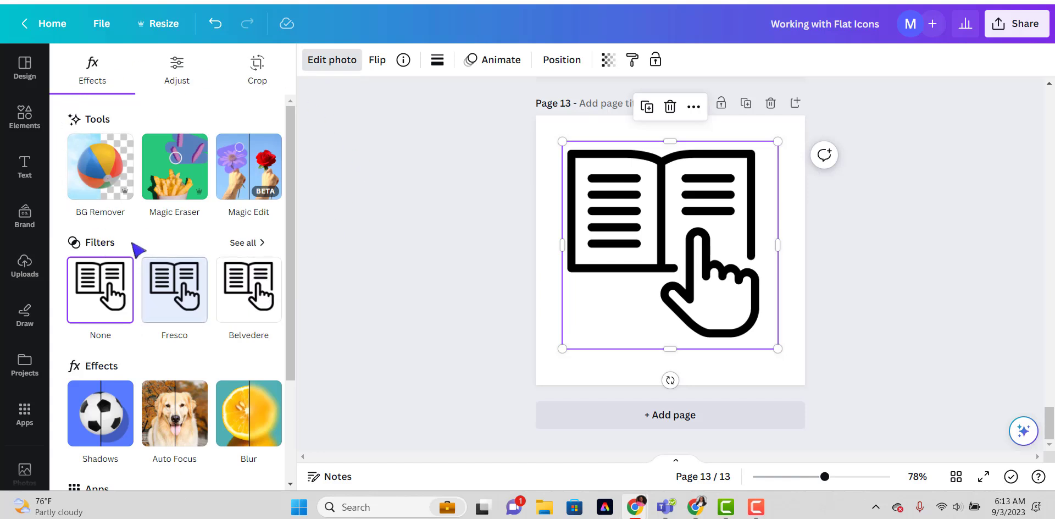
{"action": "scroll", "coordinate": [140, 396], "scroll_direction": "down", "scroll_amount": 3}
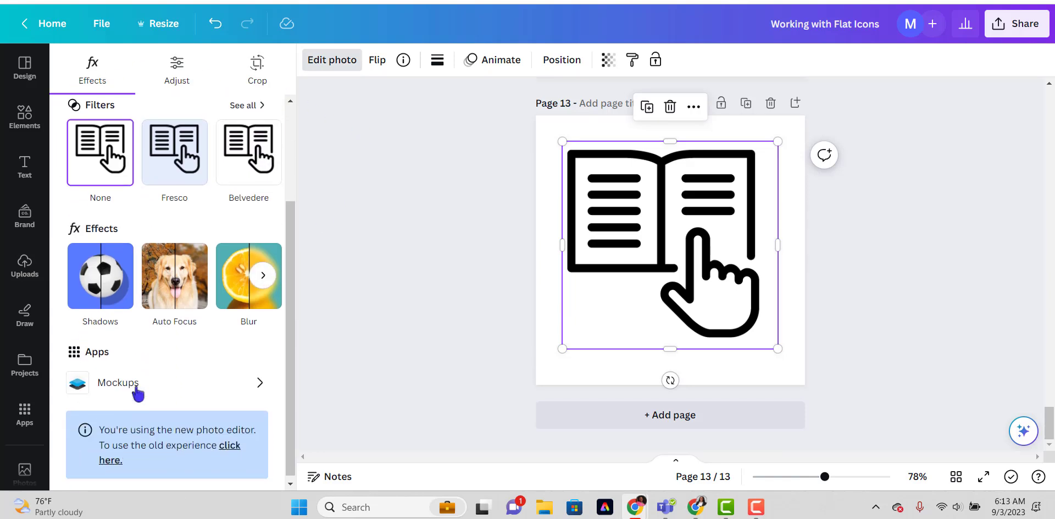
{"action": "scroll", "coordinate": [139, 391], "scroll_direction": "up", "scroll_amount": 3}
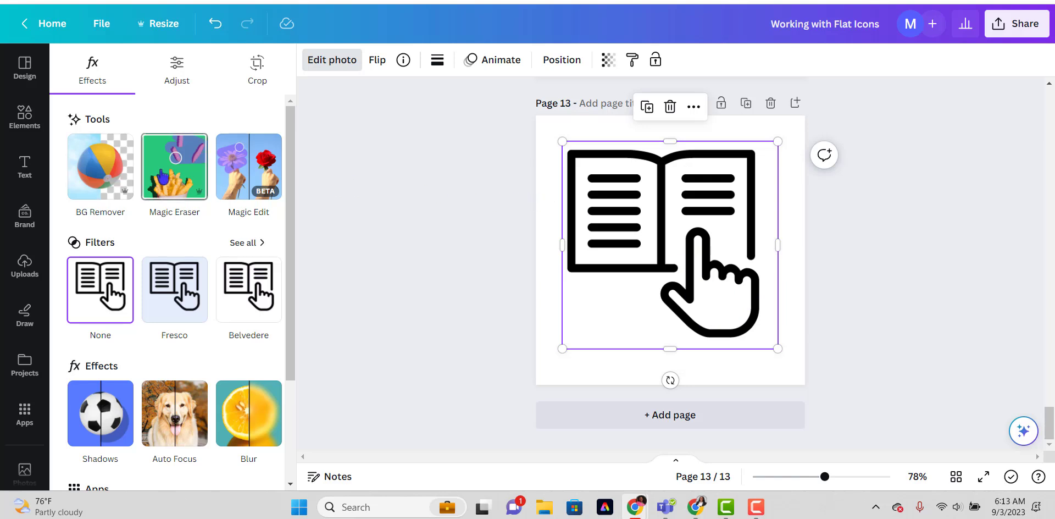
{"action": "left_click", "coordinate": [164, 178]}
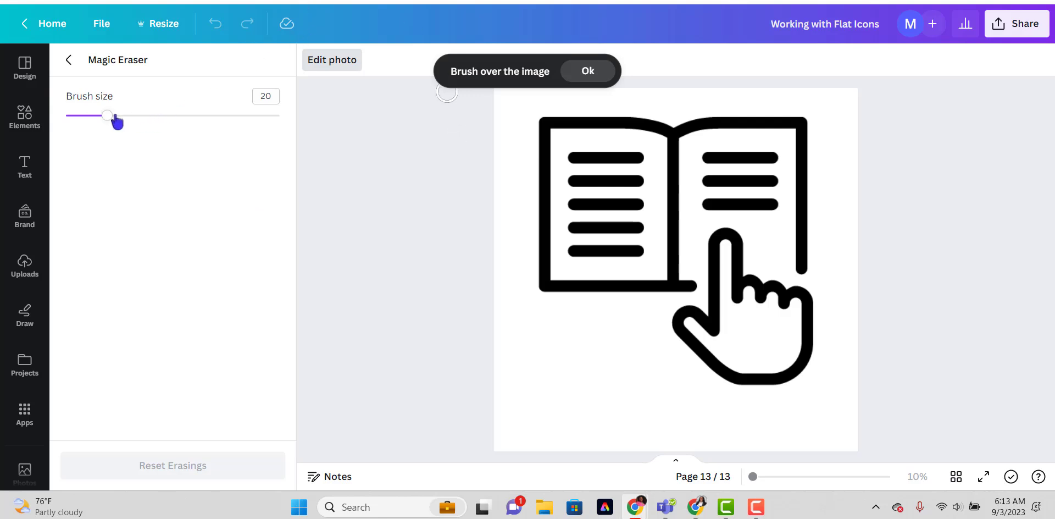
{"action": "left_click_drag", "start_coordinate": [110, 117], "coordinate": [156, 116]}
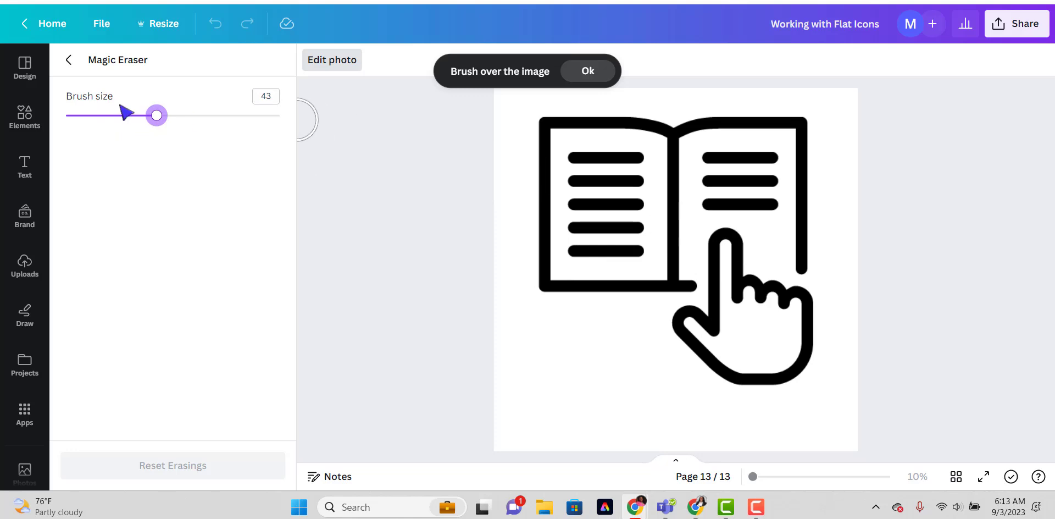
{"action": "left_click", "coordinate": [69, 60]}
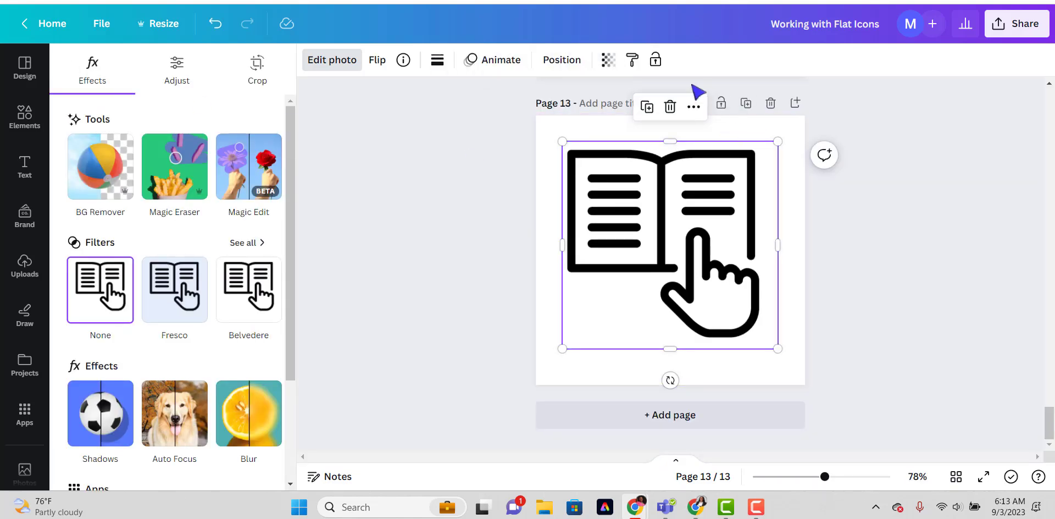
Duplicate page 13 and delete the surplus icon copies, keeping one book icon per page.
{"action": "left_click", "coordinate": [647, 108]}
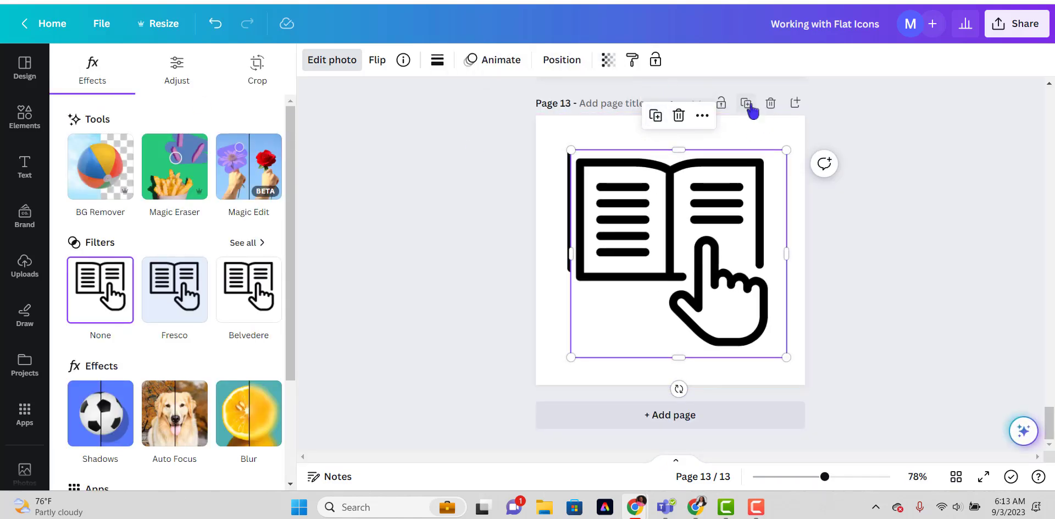
{"action": "left_click", "coordinate": [746, 103]}
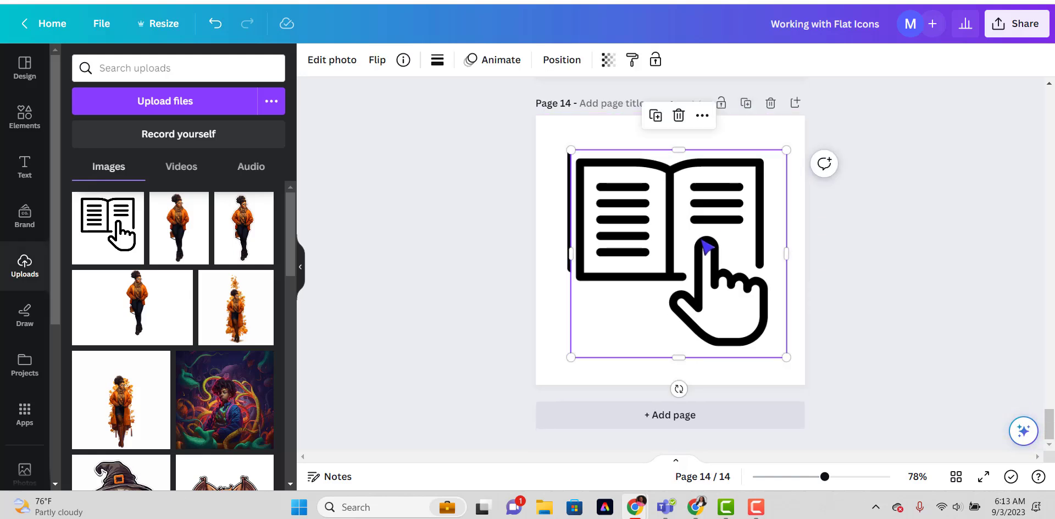
{"action": "scroll", "coordinate": [706, 246], "scroll_direction": "up", "scroll_amount": 6}
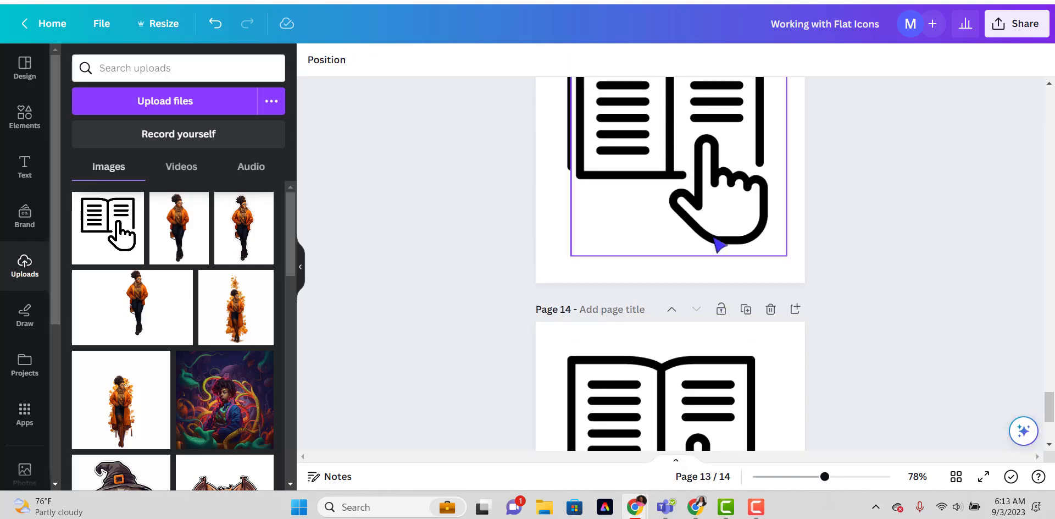
{"action": "left_click", "coordinate": [707, 221]}
{"action": "key", "text": "Delete"}
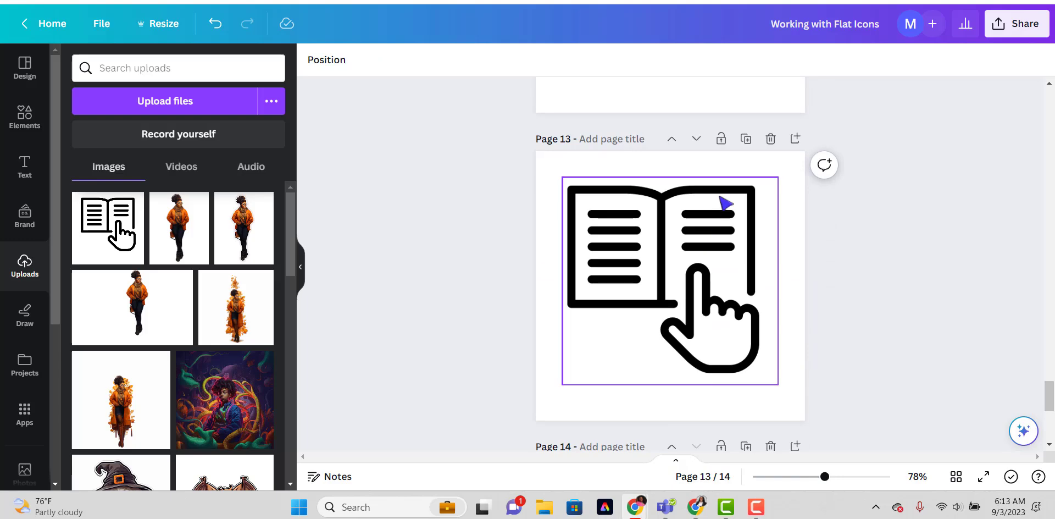
Erase the hand from the icon on page 13 with Magic Eraser at brush size 43, and crop the image to the book.
{"action": "left_click", "coordinate": [725, 203]}
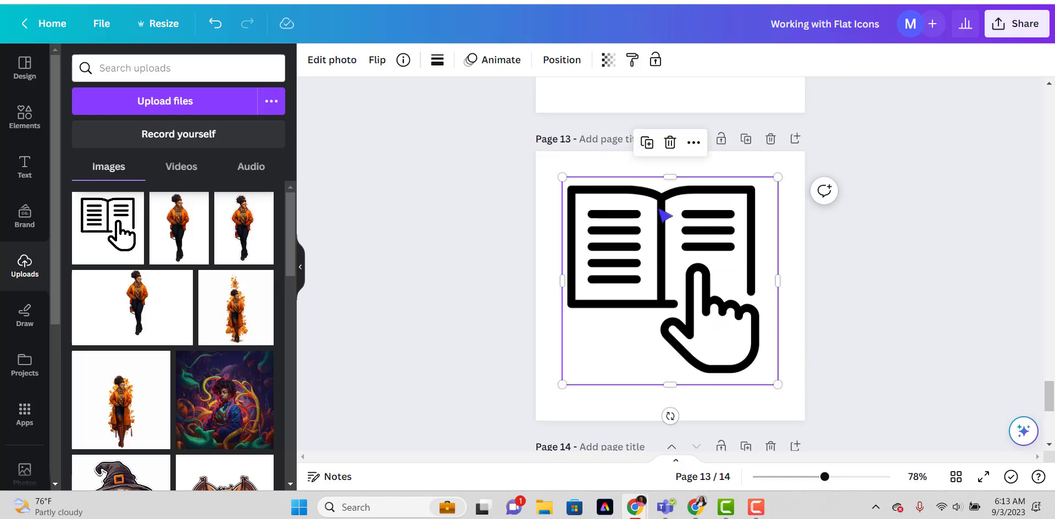
{"action": "left_click", "coordinate": [333, 59]}
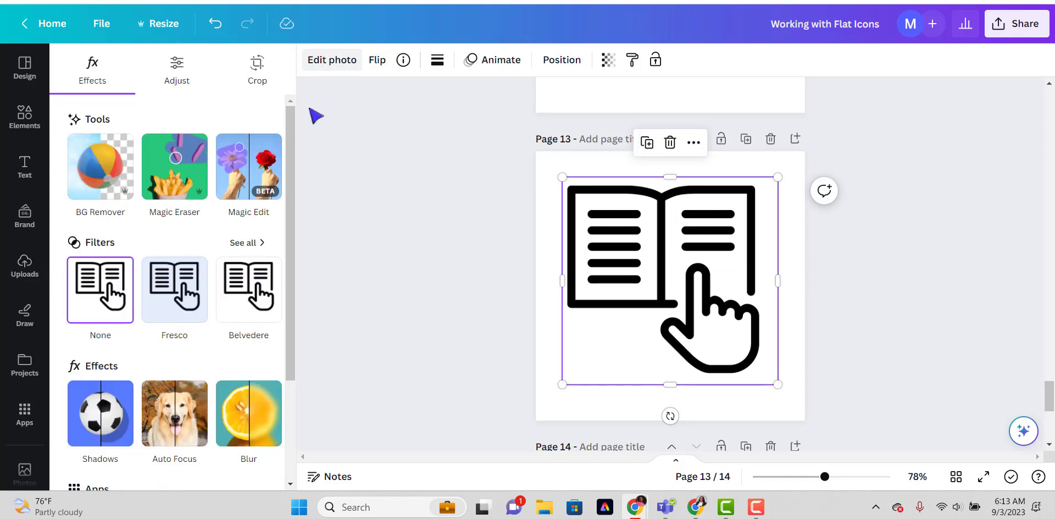
{"action": "left_click", "coordinate": [174, 171]}
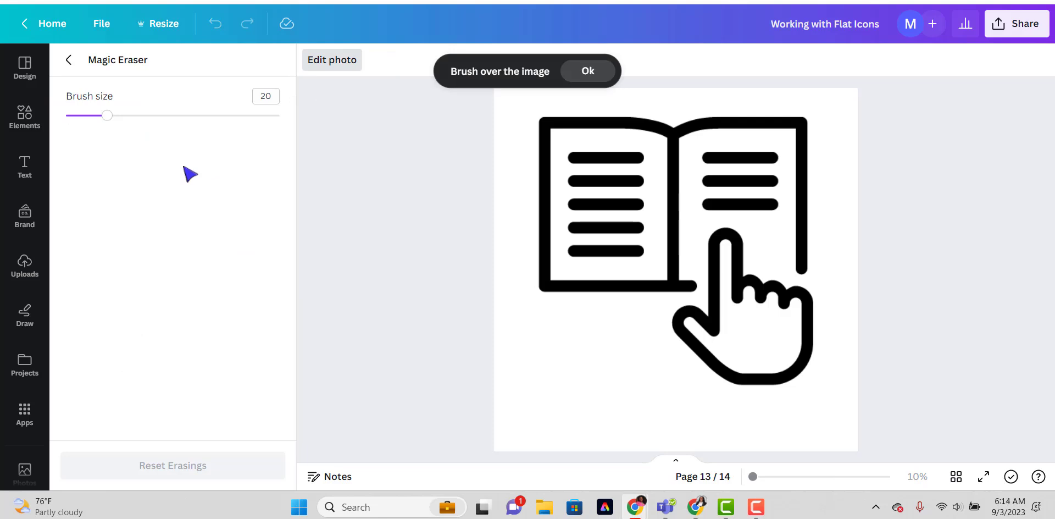
{"action": "left_click_drag", "start_coordinate": [107, 116], "coordinate": [157, 116]}
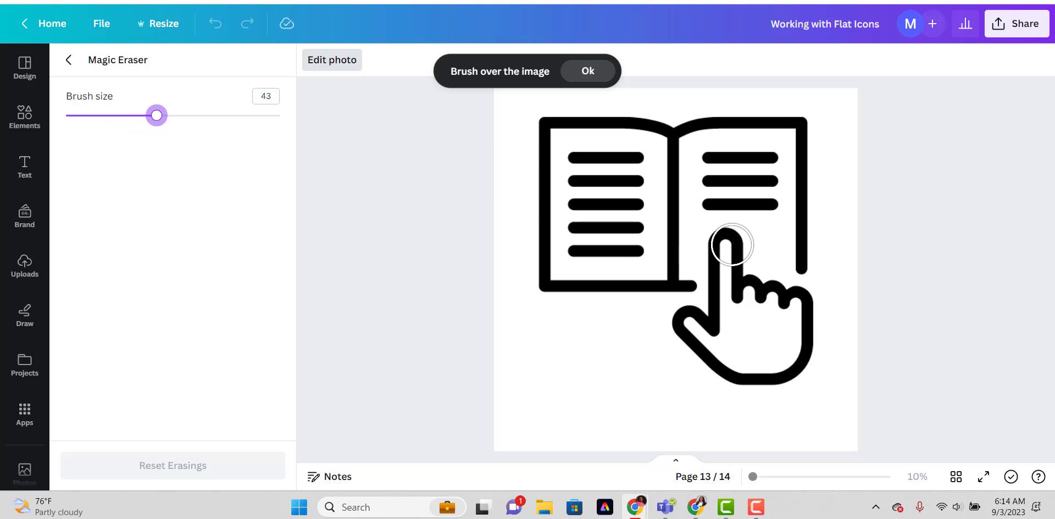
{"action": "mouse_move", "coordinate": [728, 241]}
{"action": "left_mouse_down"}
{"action": "mouse_move", "coordinate": [715, 323]}
{"action": "mouse_move", "coordinate": [684, 333]}
{"action": "mouse_move", "coordinate": [765, 376]}
{"action": "mouse_move", "coordinate": [803, 312]}
{"action": "mouse_move", "coordinate": [791, 375]}
{"action": "mouse_move", "coordinate": [788, 311]}
{"action": "mouse_move", "coordinate": [745, 291]}
{"action": "mouse_move", "coordinate": [808, 305]}
{"action": "mouse_move", "coordinate": [814, 342]}
{"action": "mouse_move", "coordinate": [768, 375]}
{"action": "mouse_move", "coordinate": [739, 333]}
{"action": "mouse_move", "coordinate": [740, 299]}
{"action": "mouse_move", "coordinate": [744, 325]}
{"action": "left_mouse_up"}
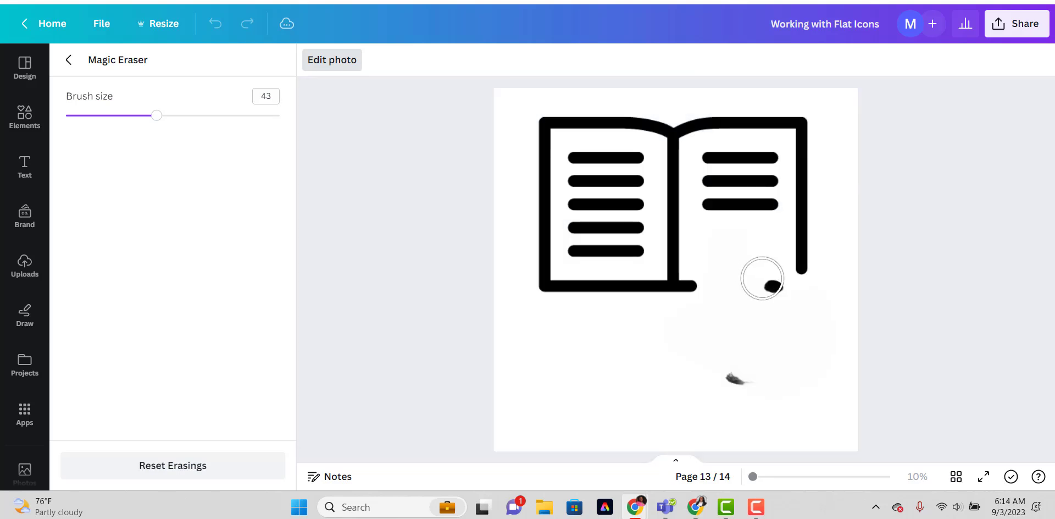
{"action": "left_click_drag", "start_coordinate": [763, 279], "coordinate": [735, 414]}
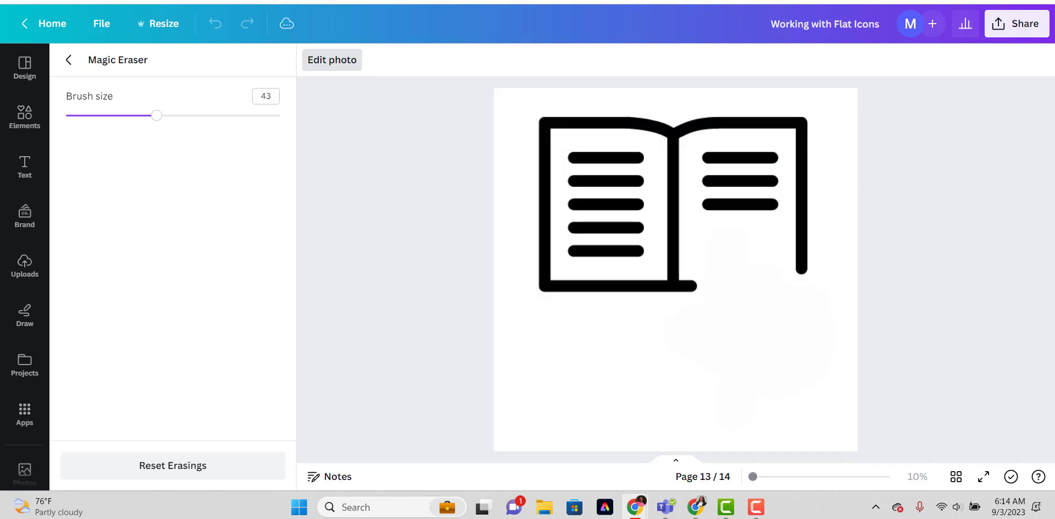
{"action": "left_click", "coordinate": [69, 60]}
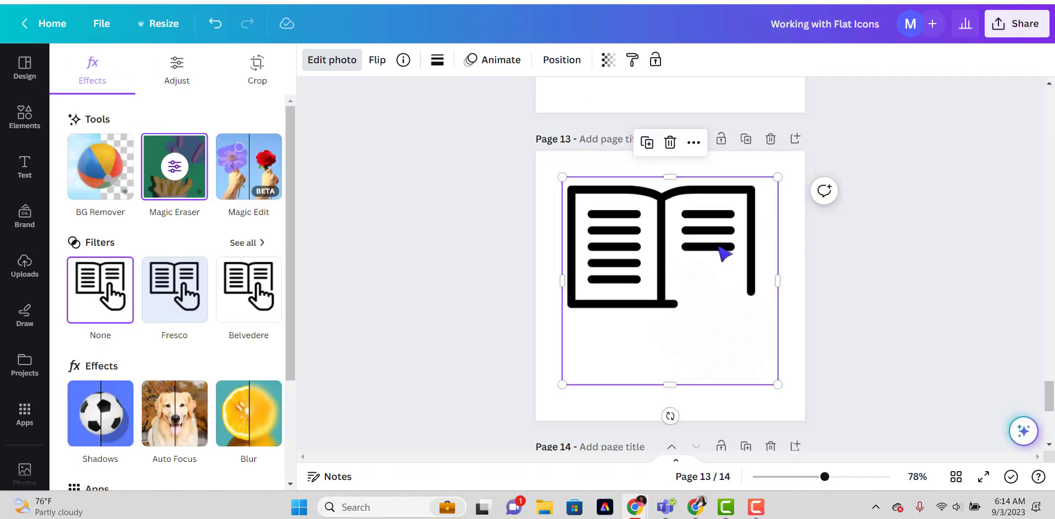
{"action": "left_click_drag", "start_coordinate": [670, 377], "coordinate": [670, 318]}
{"action": "left_click_drag", "start_coordinate": [775, 243], "coordinate": [759, 244]}
Duplicate page 14 and erase the book from the copied icon with Magic Eraser at brush size 75, leaving the hand.
{"action": "scroll", "coordinate": [753, 264], "scroll_direction": "down", "scroll_amount": 5}
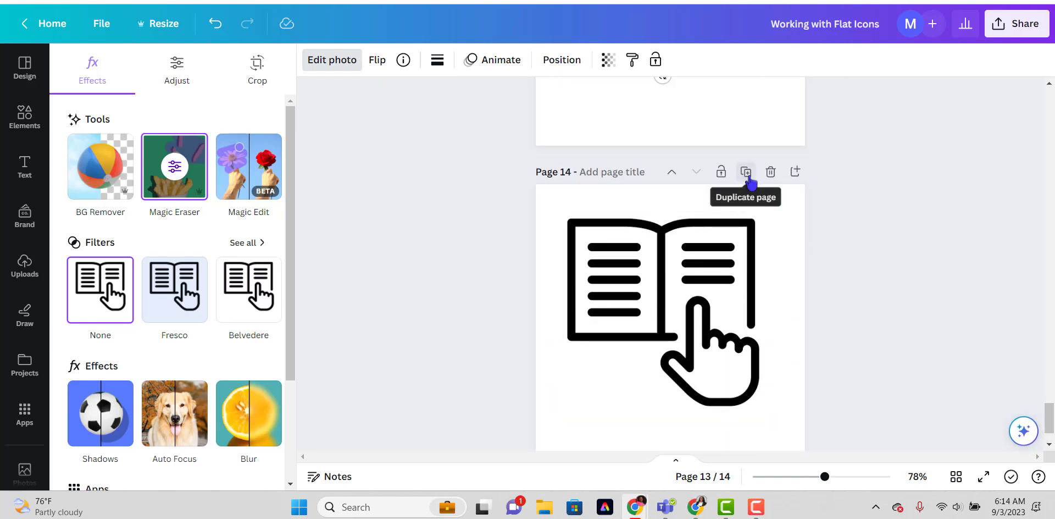
{"action": "left_click", "coordinate": [747, 175]}
{"action": "left_click", "coordinate": [649, 276]}
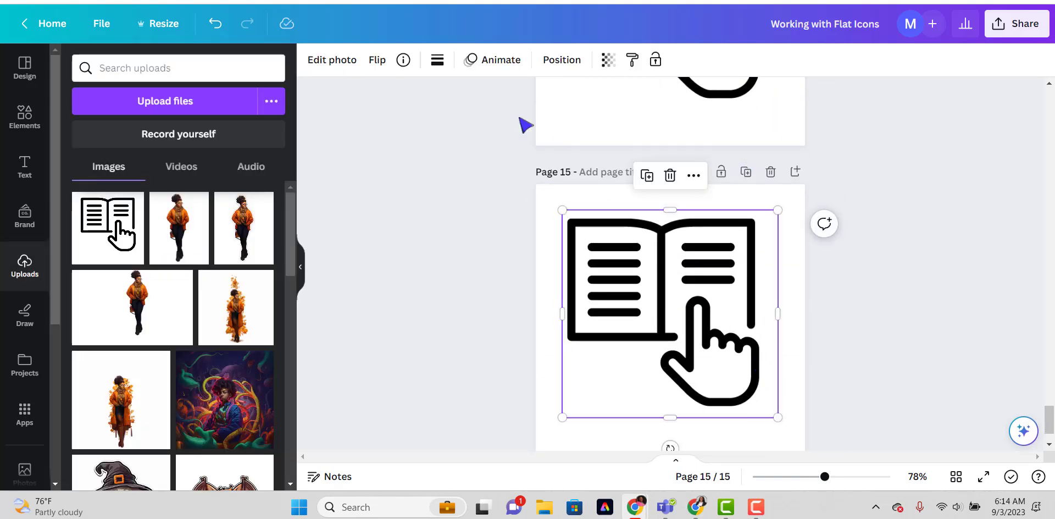
{"action": "left_click", "coordinate": [338, 60]}
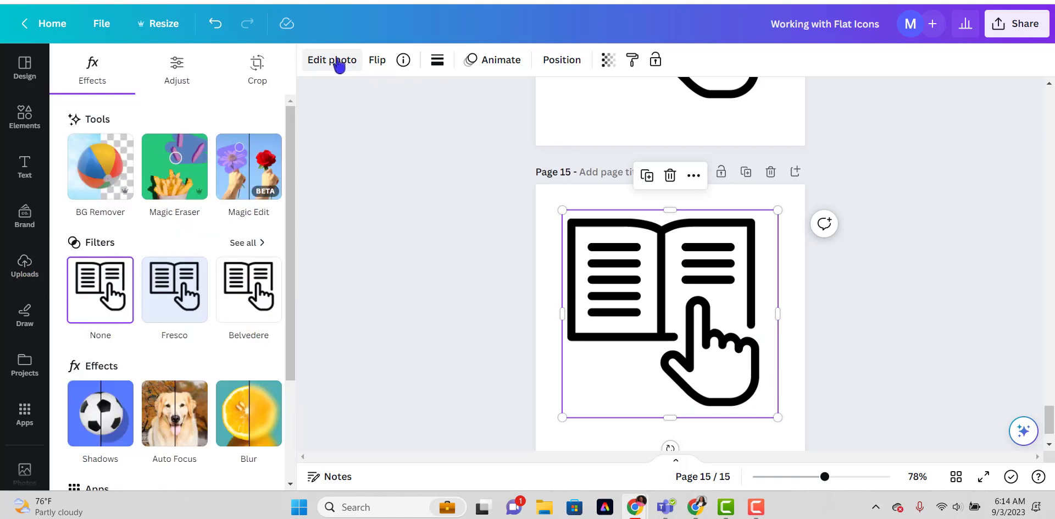
{"action": "left_click", "coordinate": [175, 165]}
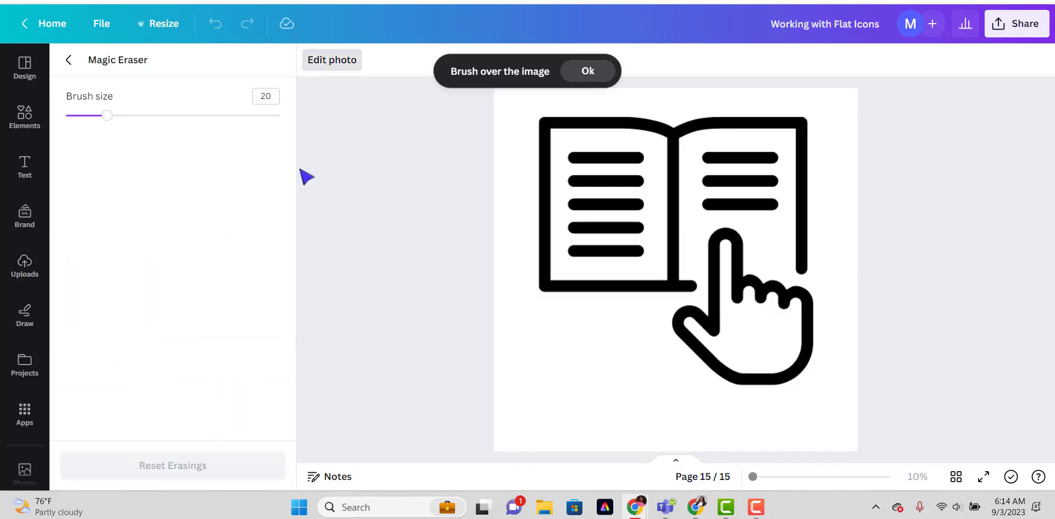
{"action": "left_click_drag", "start_coordinate": [109, 119], "coordinate": [226, 131]}
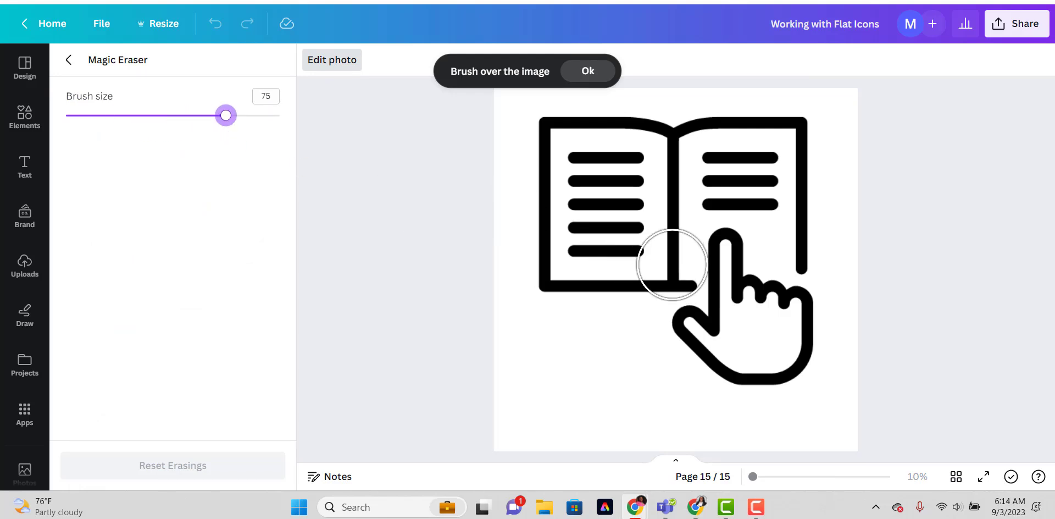
{"action": "mouse_move", "coordinate": [525, 129]}
{"action": "left_mouse_down"}
{"action": "mouse_move", "coordinate": [801, 130]}
{"action": "mouse_move", "coordinate": [802, 138]}
{"action": "left_mouse_up"}
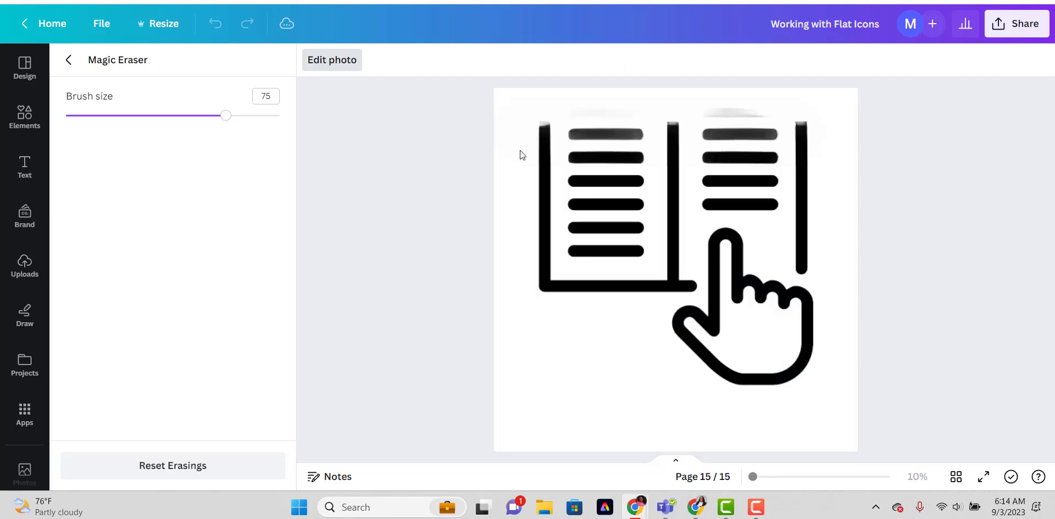
{"action": "left_click_drag", "start_coordinate": [539, 142], "coordinate": [805, 140]}
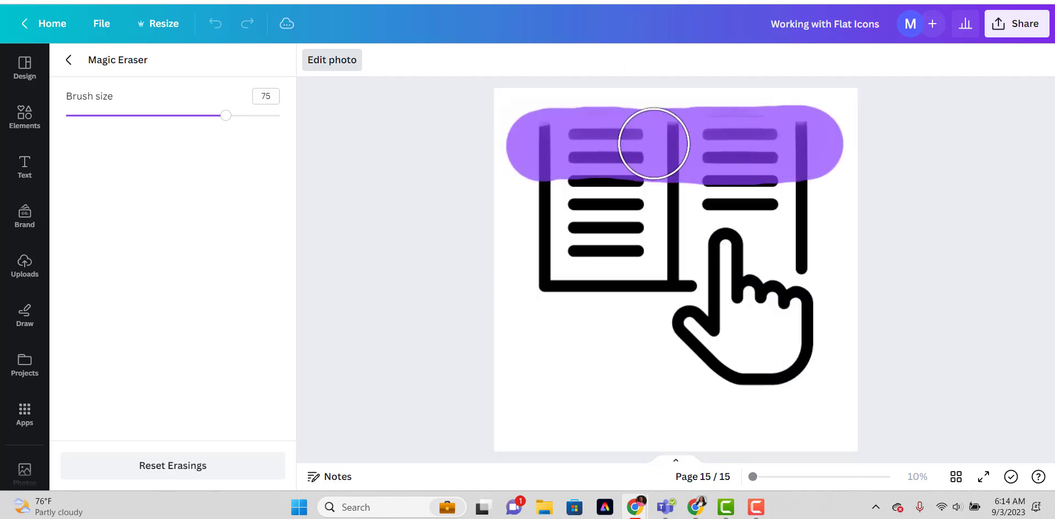
{"action": "mouse_move", "coordinate": [546, 137]}
{"action": "left_mouse_down"}
{"action": "mouse_move", "coordinate": [550, 163]}
{"action": "mouse_move", "coordinate": [569, 242]}
{"action": "mouse_move", "coordinate": [550, 273]}
{"action": "mouse_move", "coordinate": [636, 262]}
{"action": "mouse_move", "coordinate": [656, 204]}
{"action": "mouse_move", "coordinate": [651, 150]}
{"action": "mouse_move", "coordinate": [628, 207]}
{"action": "mouse_move", "coordinate": [690, 169]}
{"action": "mouse_move", "coordinate": [815, 149]}
{"action": "mouse_move", "coordinate": [811, 241]}
{"action": "left_mouse_up"}
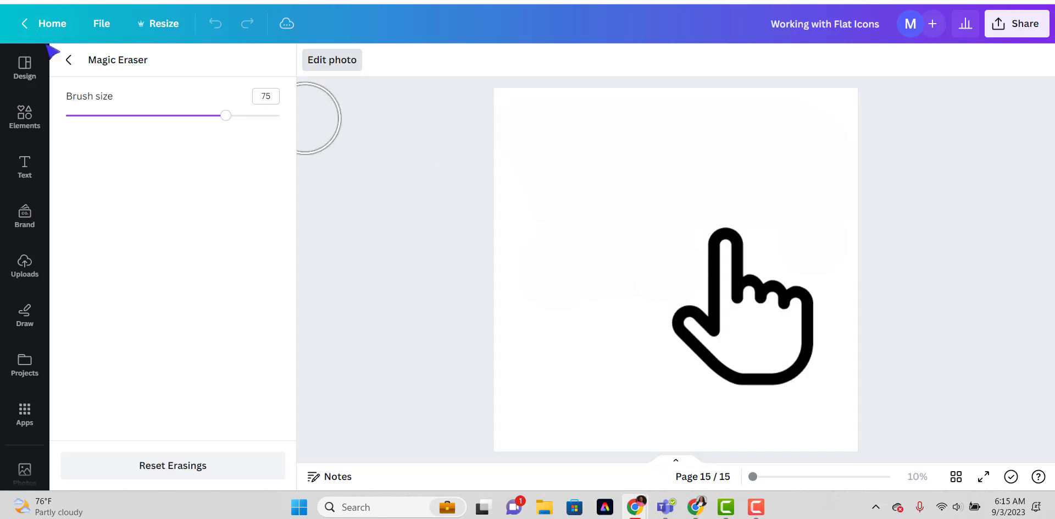
{"action": "left_click", "coordinate": [69, 59]}
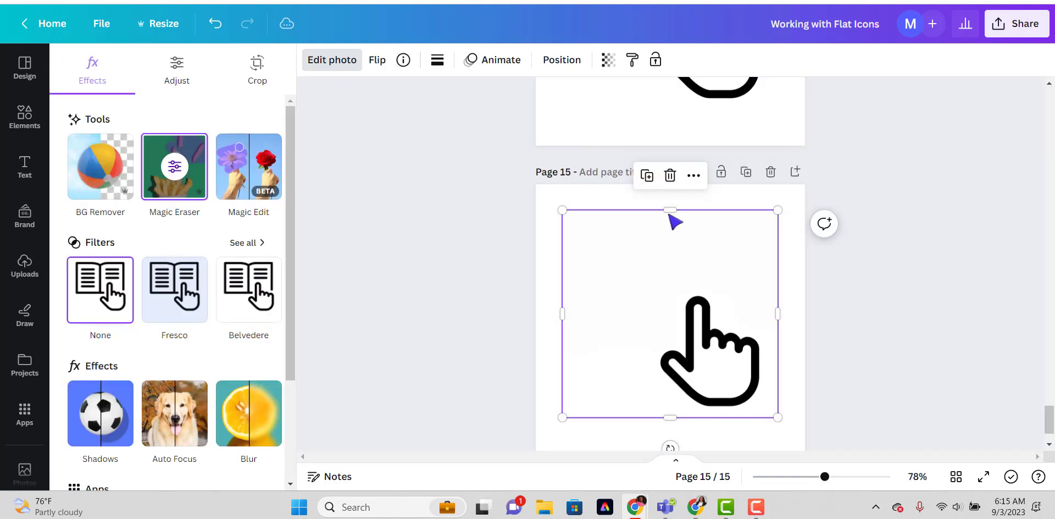
Crop the image on page 15 closely around the hand and move it up near the page's upper edge.
{"action": "left_click_drag", "start_coordinate": [674, 230], "coordinate": [681, 278]}
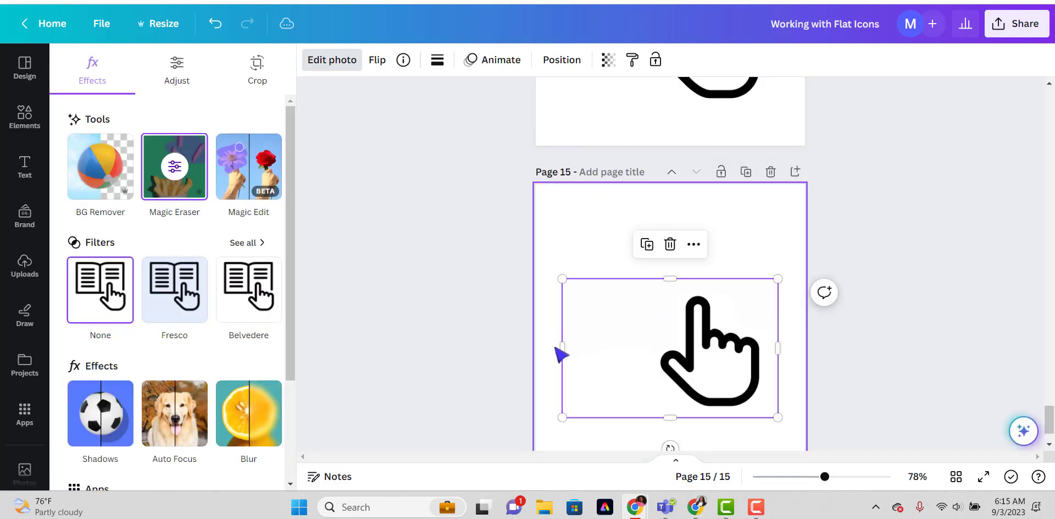
{"action": "left_click_drag", "start_coordinate": [560, 347], "coordinate": [655, 347]}
{"action": "left_click_drag", "start_coordinate": [776, 346], "coordinate": [750, 274]}
{"action": "scroll", "coordinate": [741, 280], "scroll_direction": "up", "scroll_amount": 6}
{"action": "scroll", "coordinate": [709, 308], "scroll_direction": "down", "scroll_amount": 4}
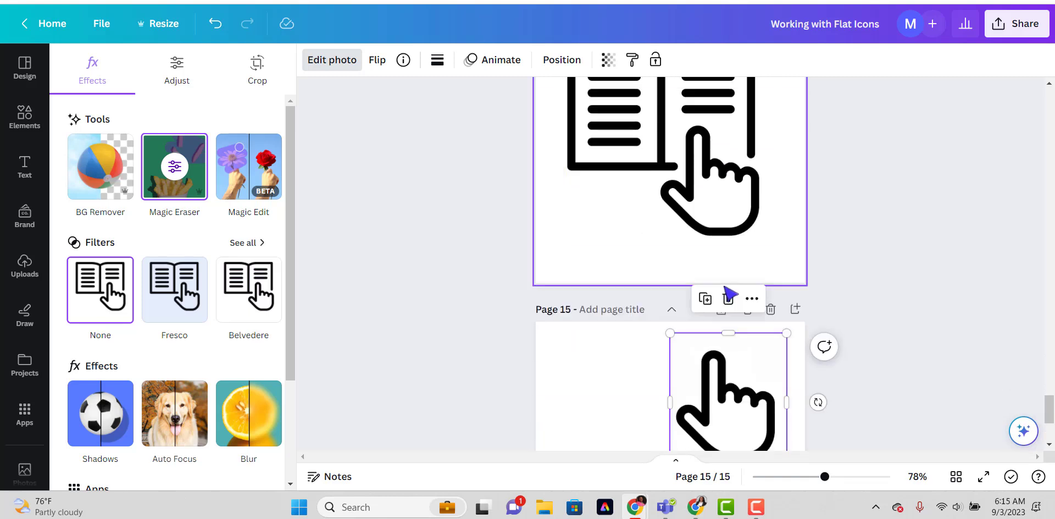
Move the hand's page up one place in the page order and reposition the hand within it.
{"action": "left_click", "coordinate": [672, 308]}
{"action": "scroll", "coordinate": [655, 236], "scroll_direction": "up", "scroll_amount": 3}
{"action": "left_click", "coordinate": [646, 217]}
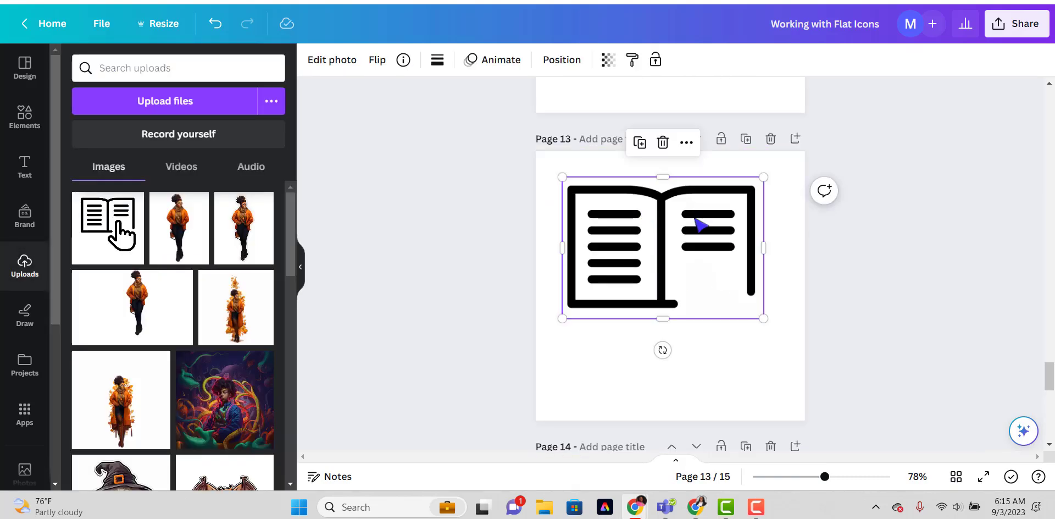
{"action": "scroll", "coordinate": [698, 224], "scroll_direction": "down", "scroll_amount": 4}
{"action": "left_click", "coordinate": [714, 324]}
{"action": "left_click_drag", "start_coordinate": [714, 279], "coordinate": [704, 331]}
Search the elements library for "flat icon collaborate" and show all matching graphics.
{"action": "scroll", "coordinate": [704, 329], "scroll_direction": "up", "scroll_amount": 5}
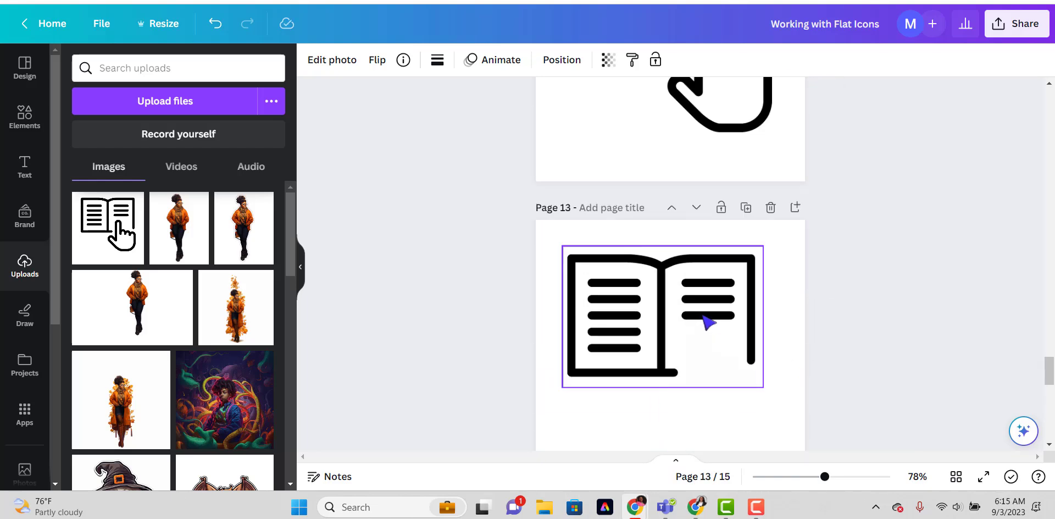
{"action": "scroll", "coordinate": [707, 319], "scroll_direction": "up", "scroll_amount": 3}
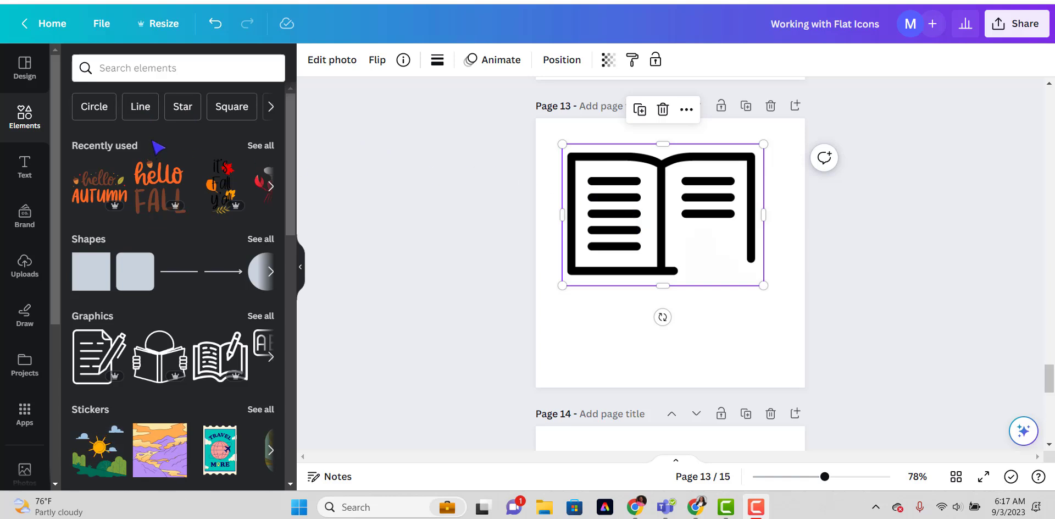
{"action": "left_click", "coordinate": [111, 70]}
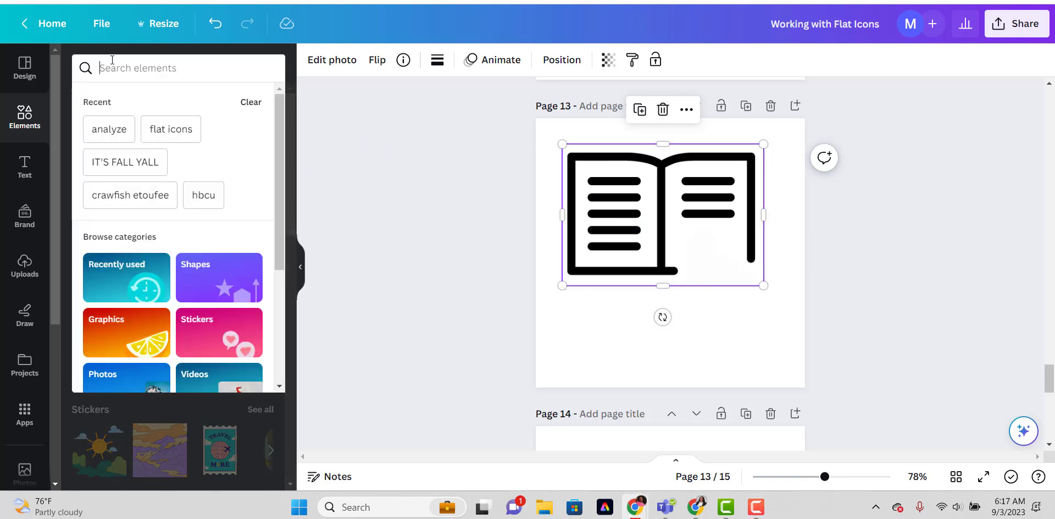
{"action": "type", "text": "f"}
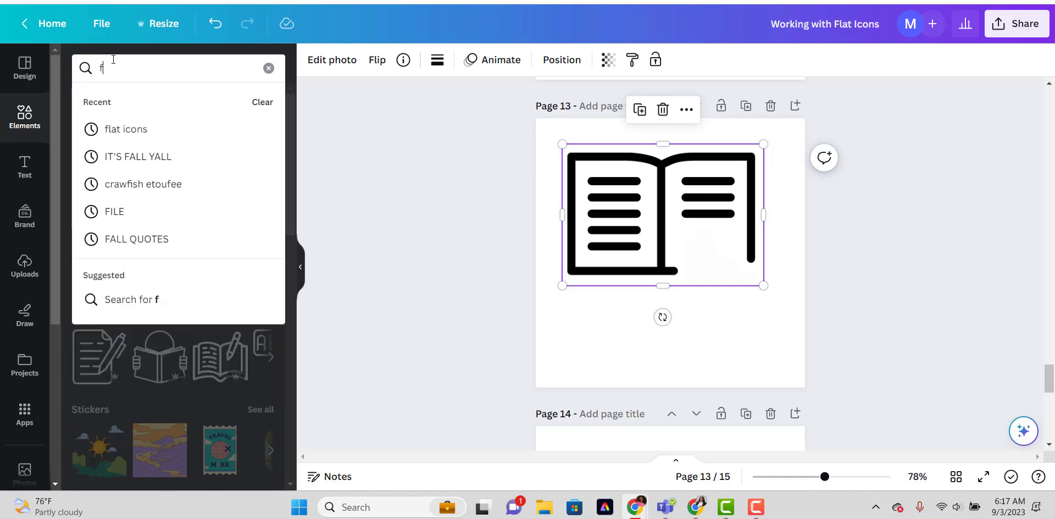
{"action": "type", "text": "lat icon di"}
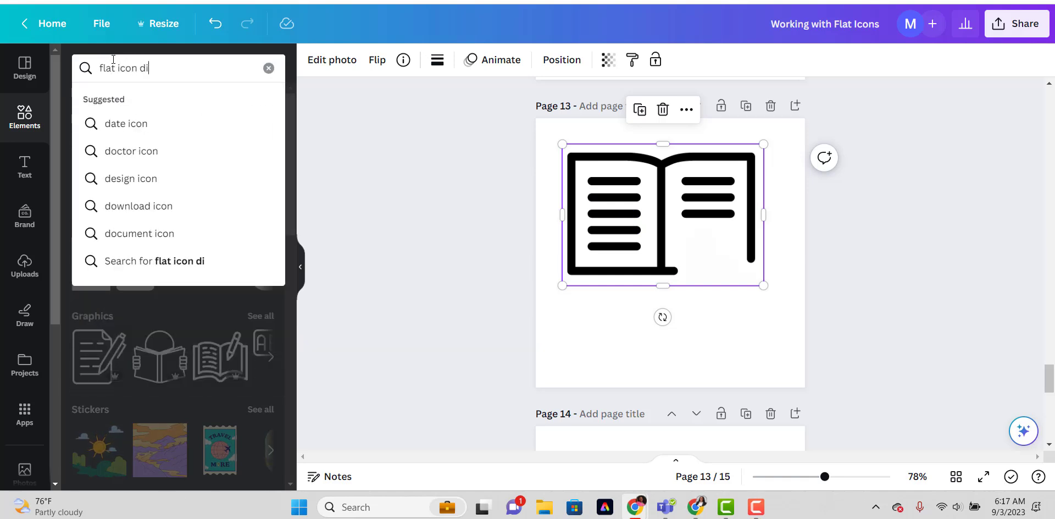
{"action": "key", "text": "BackSpace"}
{"action": "key", "text": "BackSpace"}
{"action": "type", "text": "collaborate"}
{"action": "key", "text": "Return"}
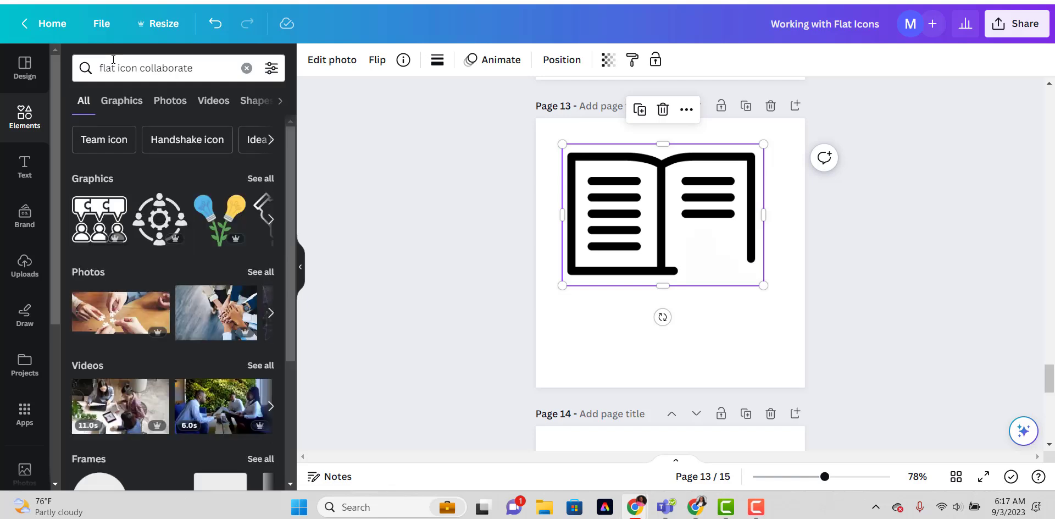
{"action": "left_click", "coordinate": [261, 178]}
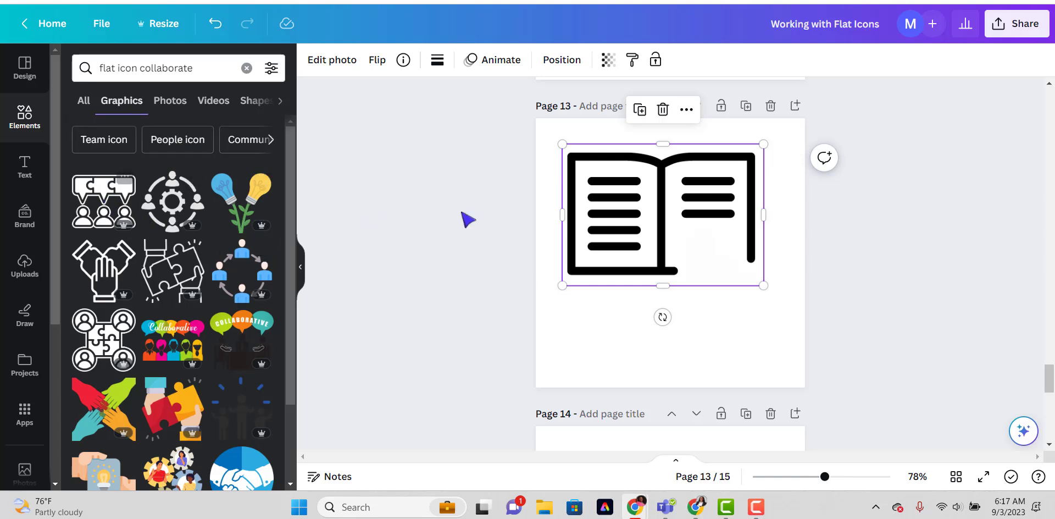
Add the graphic of three people with puzzle-piece speech bubbles to page 13 and fit it into the gap in the book's right page.
{"action": "left_click", "coordinate": [107, 195]}
{"action": "left_click_drag", "start_coordinate": [616, 207], "coordinate": [723, 250]}
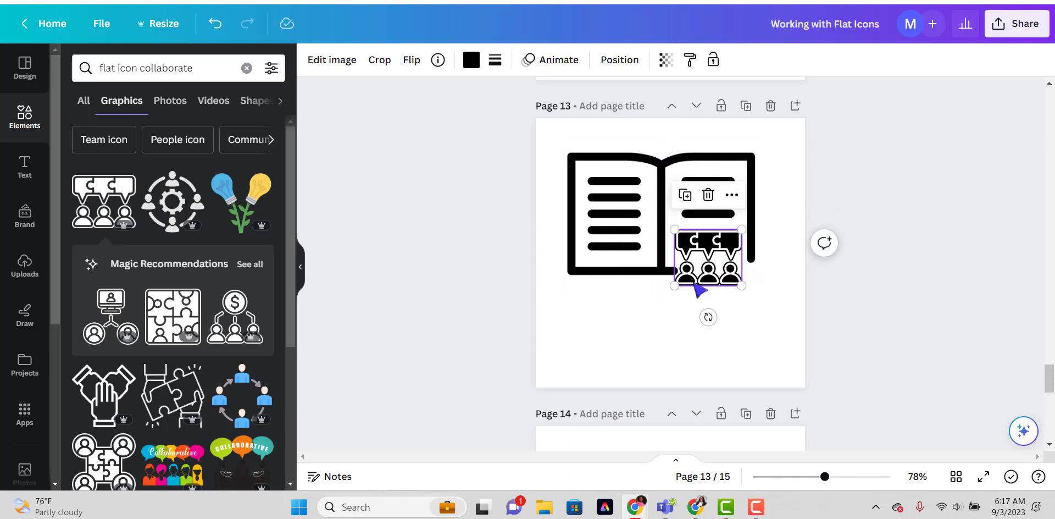
{"action": "left_click_drag", "start_coordinate": [675, 285], "coordinate": [679, 281]}
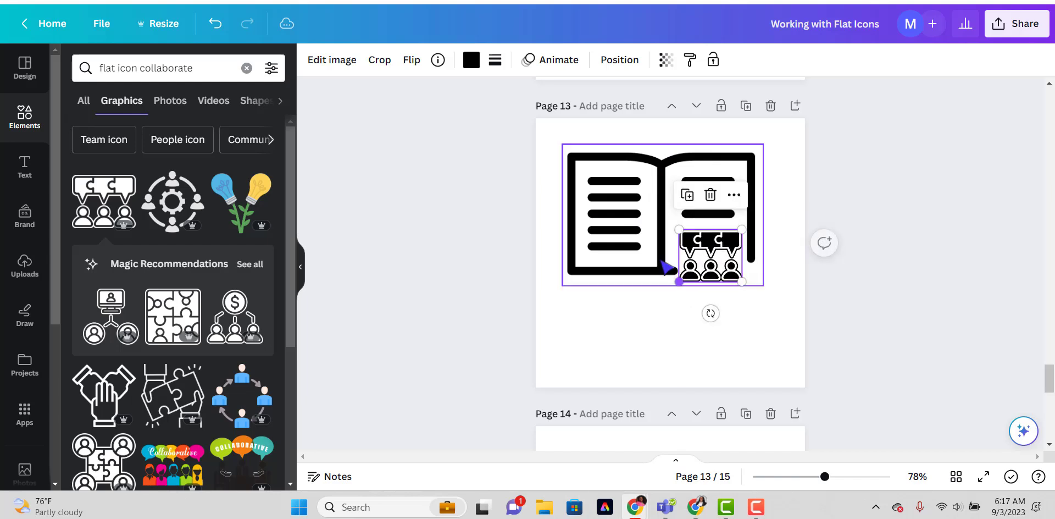
{"action": "left_click_drag", "start_coordinate": [710, 248], "coordinate": [707, 238]}
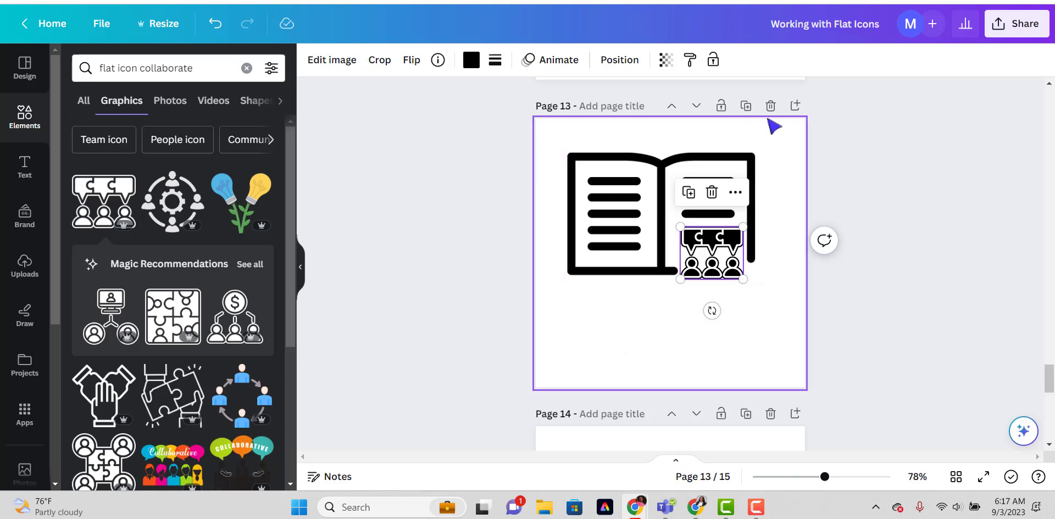
Duplicate page 13 and delete the people-and-puzzle graphic from the copy, keeping only the book.
{"action": "left_click", "coordinate": [745, 107]}
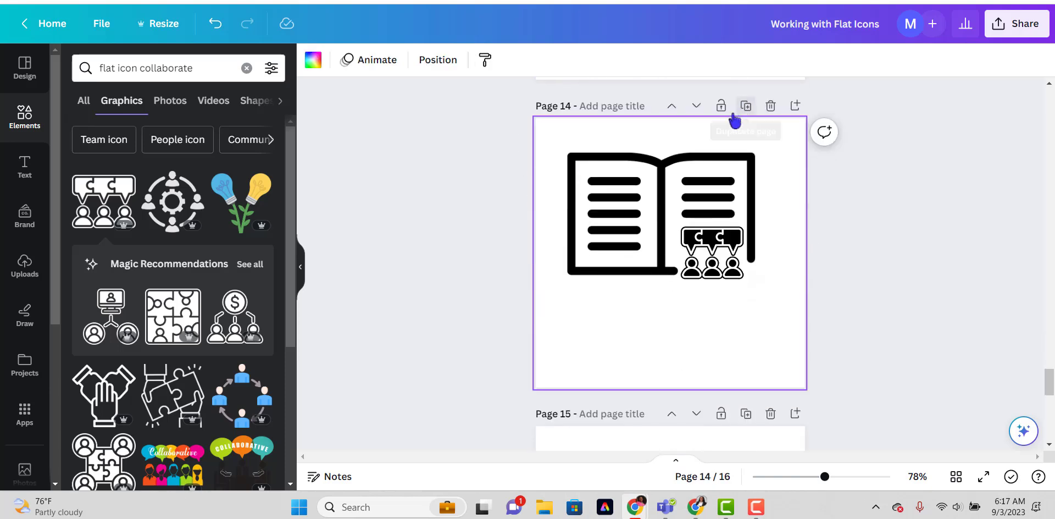
{"action": "left_click", "coordinate": [701, 256]}
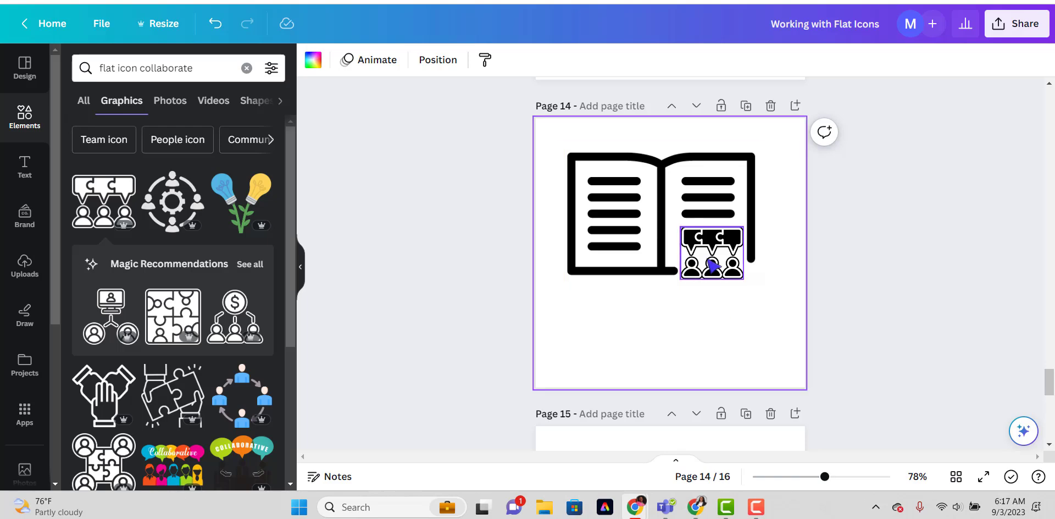
{"action": "left_click", "coordinate": [695, 186]}
Search the graphics for "flat icon time".
{"action": "left_click", "coordinate": [234, 72]}
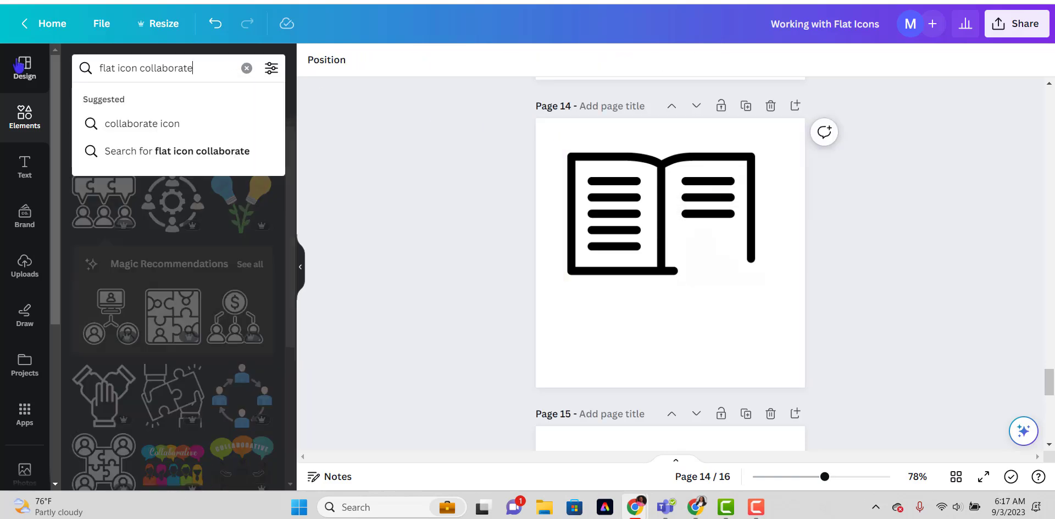
{"action": "key", "text": "BackSpace"}
{"action": "key", "text": "BackSpace"}
{"action": "key", "text": "BackSpace"}
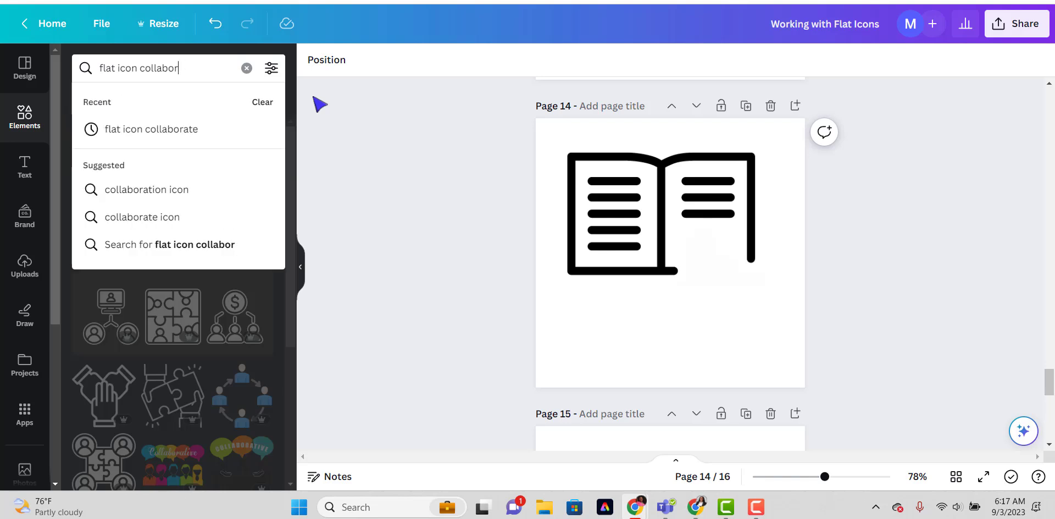
{"action": "key", "text": "BackSpace"}
{"action": "key", "text": "BackSpace"}
{"action": "key", "text": "BackSpace"}
{"action": "key", "text": "BackSpace"}
{"action": "type", "text": "ti"}
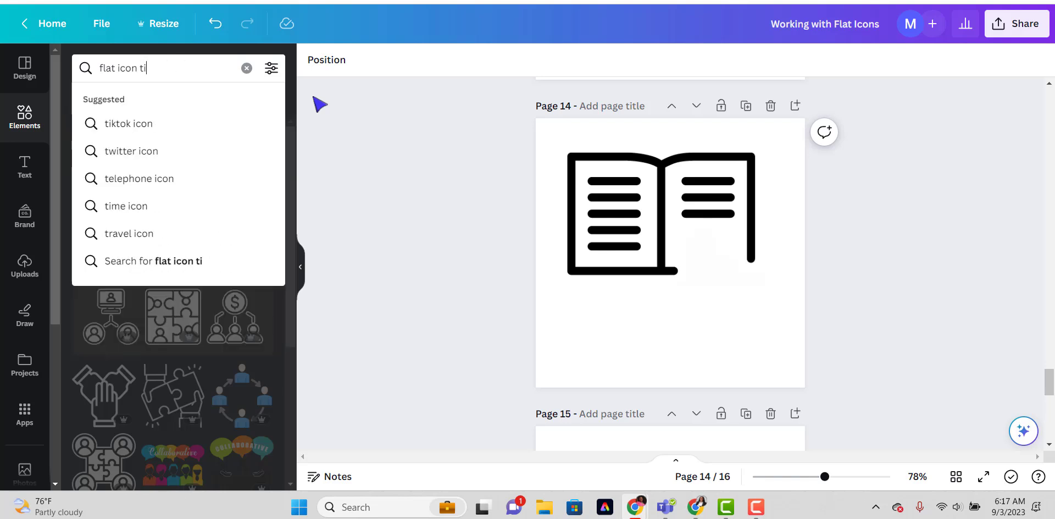
{"action": "type", "text": "me"}
{"action": "key", "text": "Return"}
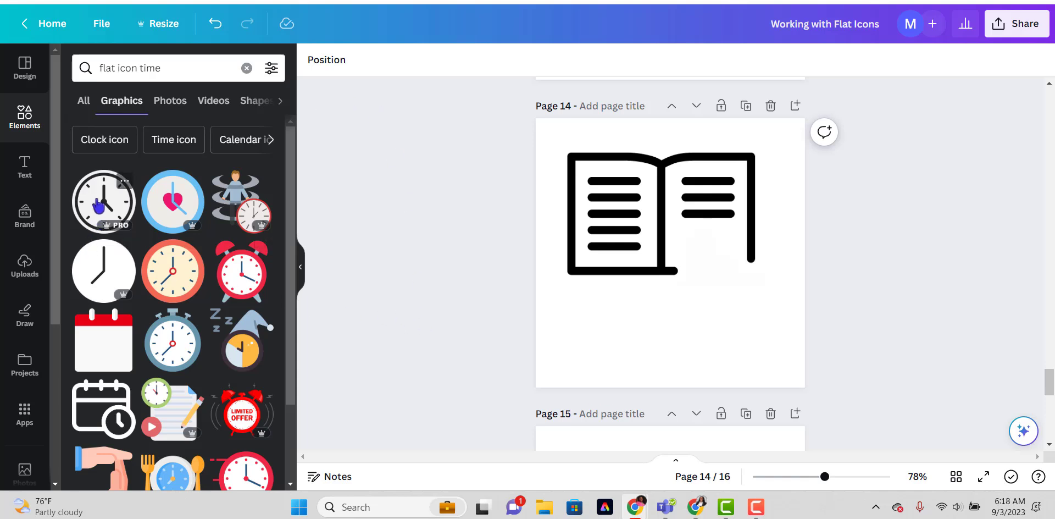
Add the outline clock with a check-mark badge to page 14 and fit it into the gap in the book's right page.
{"action": "scroll", "coordinate": [99, 204], "scroll_direction": "down", "scroll_amount": 5}
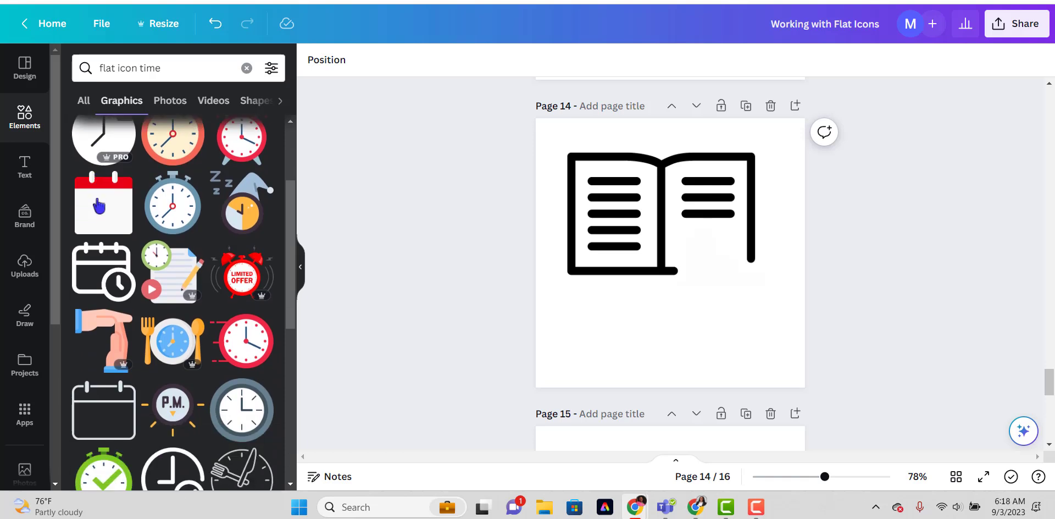
{"action": "scroll", "coordinate": [99, 206], "scroll_direction": "down", "scroll_amount": 2}
{"action": "left_click", "coordinate": [145, 286]}
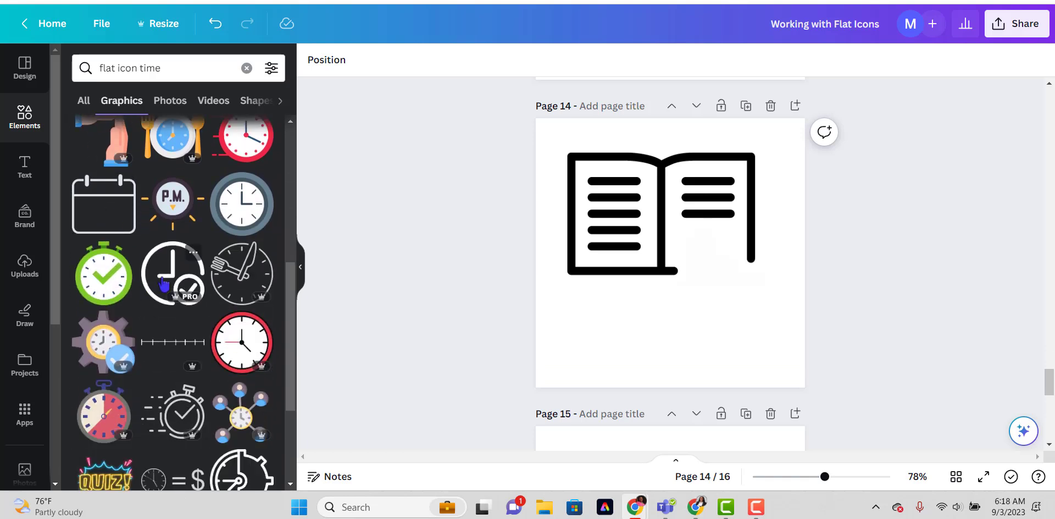
{"action": "left_click_drag", "start_coordinate": [609, 196], "coordinate": [664, 247]}
{"action": "left_click_drag", "start_coordinate": [701, 300], "coordinate": [718, 282]}
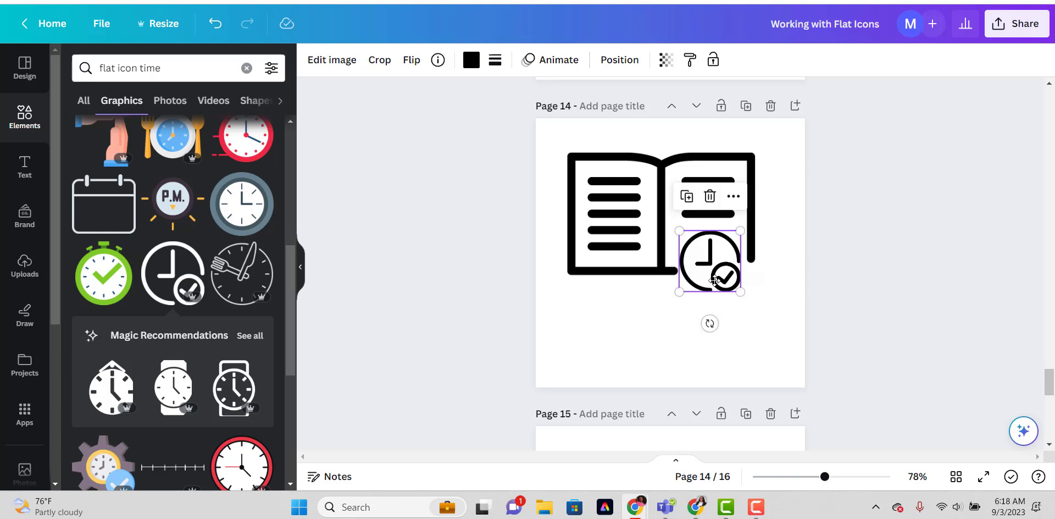
{"action": "left_click", "coordinate": [643, 342]}
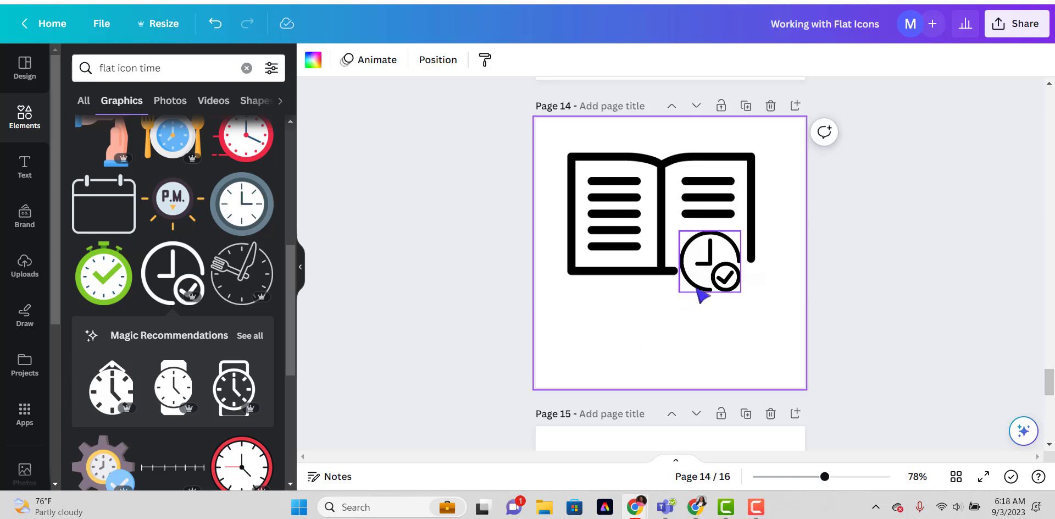
Duplicate page 14 and delete the clock graphic from the copy, keeping only the book.
{"action": "scroll", "coordinate": [701, 300], "scroll_direction": "up", "scroll_amount": 3}
{"action": "scroll", "coordinate": [701, 299], "scroll_direction": "up", "scroll_amount": 3}
{"action": "scroll", "coordinate": [698, 300], "scroll_direction": "down", "scroll_amount": 9}
{"action": "scroll", "coordinate": [699, 299], "scroll_direction": "up", "scroll_amount": 6}
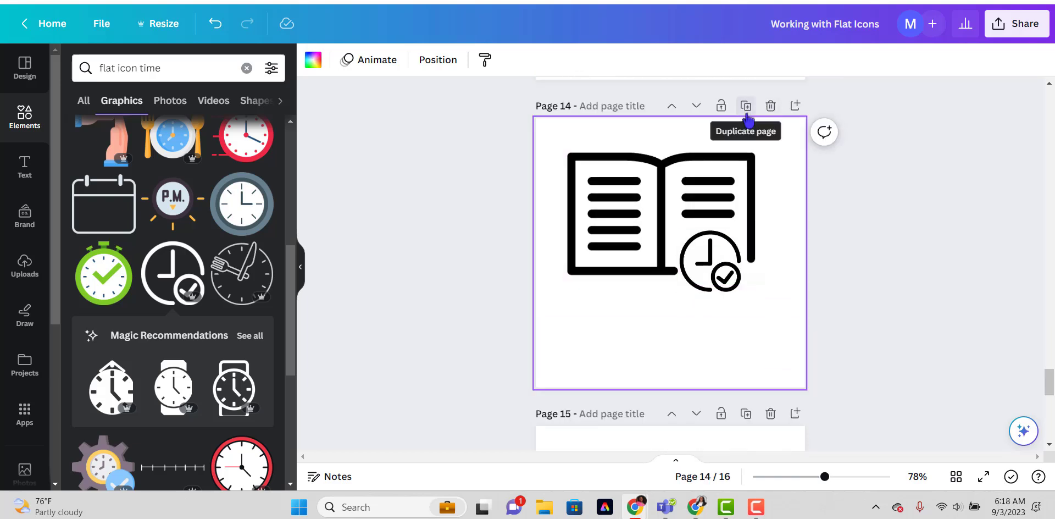
{"action": "left_click", "coordinate": [745, 106]}
{"action": "left_click", "coordinate": [715, 273]}
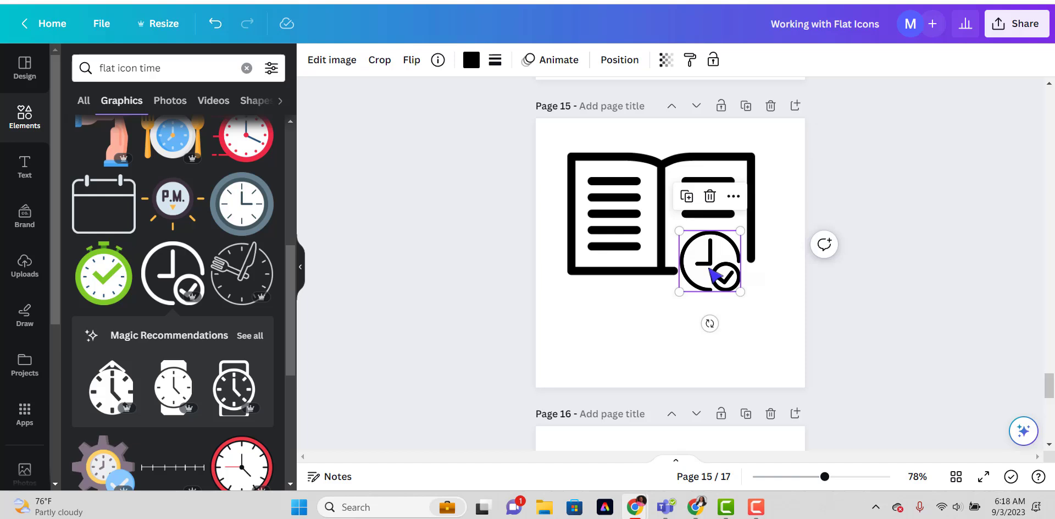
{"action": "key", "text": "Delete"}
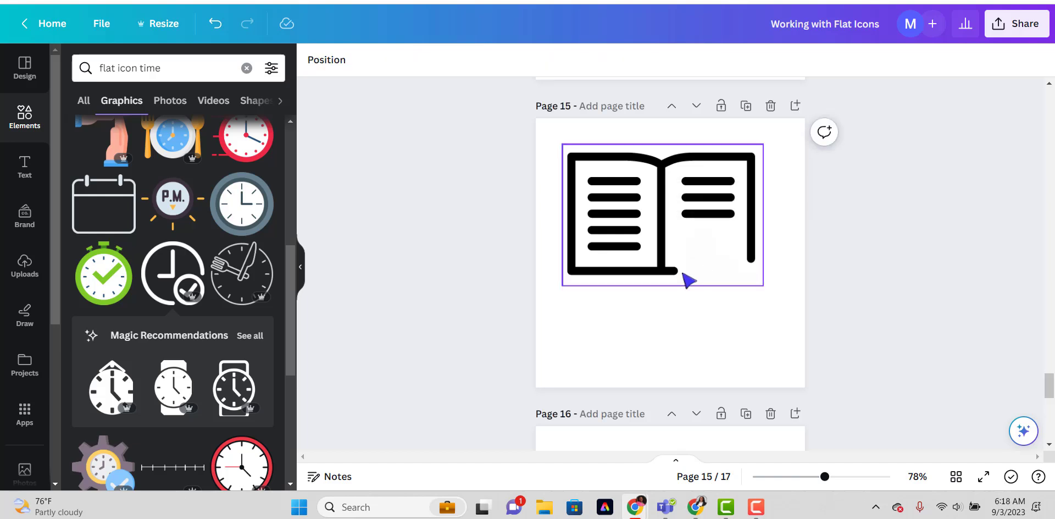
Search the graphics for "flat icon check".
{"action": "left_click", "coordinate": [189, 68]}
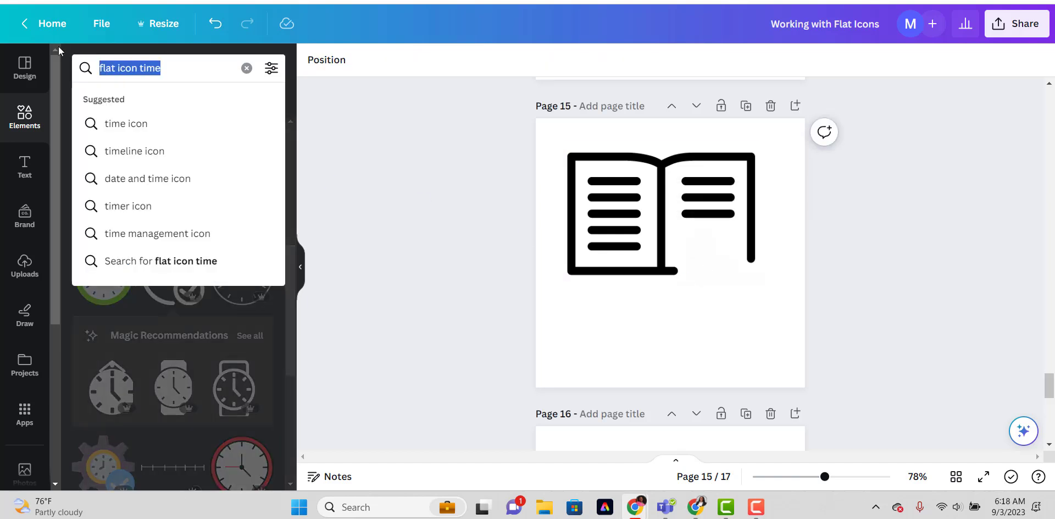
{"action": "key", "text": "BackSpace"}
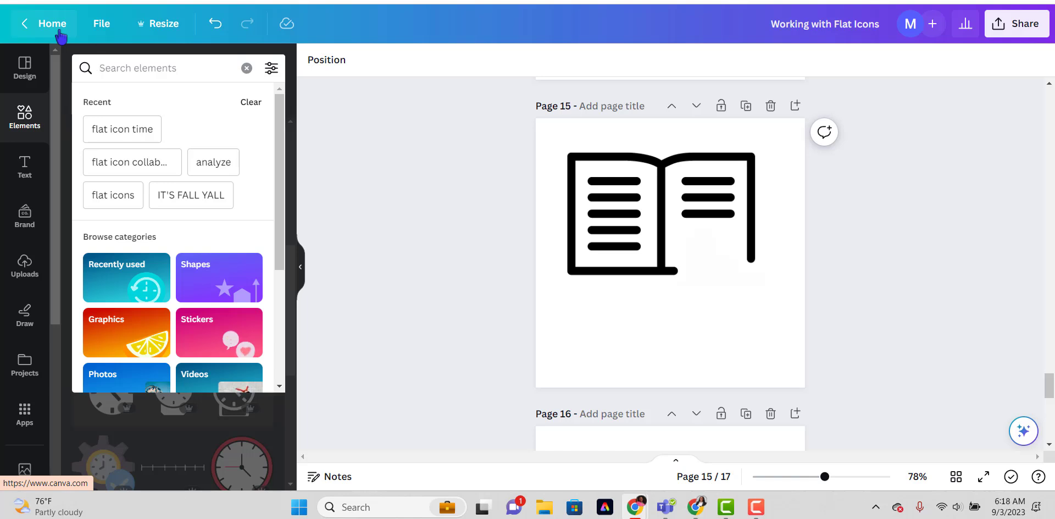
{"action": "type", "text": "flat"}
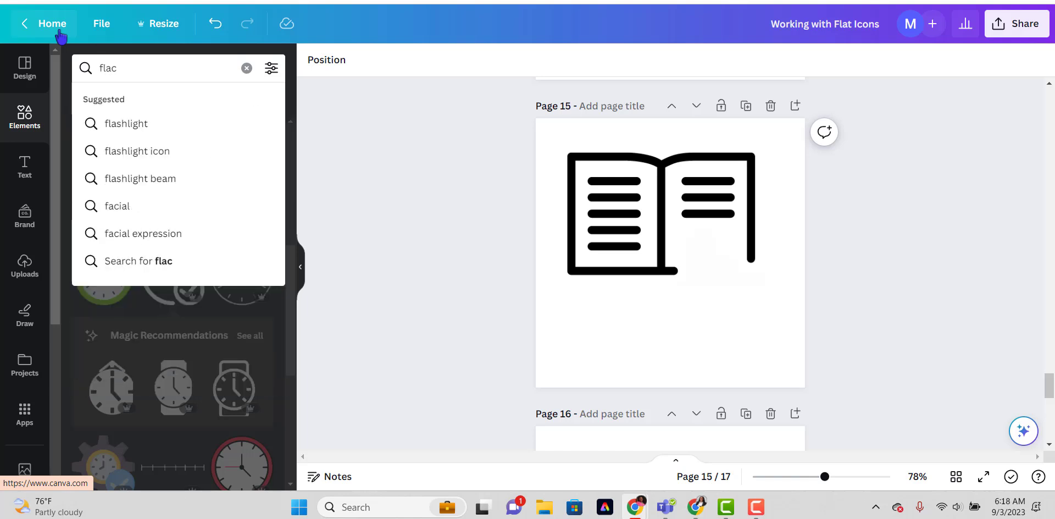
{"action": "type", "text": " icon chec"}
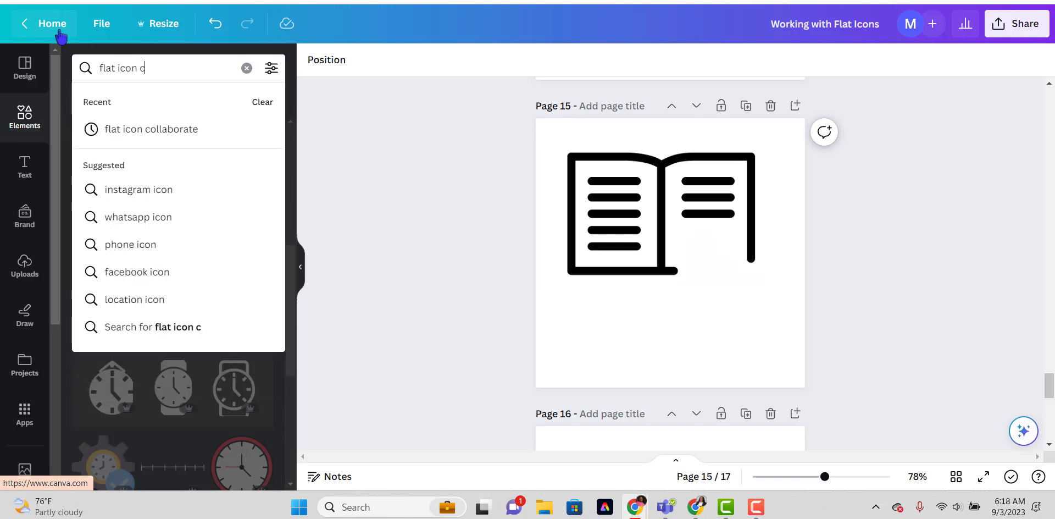
{"action": "type", "text": "k"}
{"action": "key", "text": "Return"}
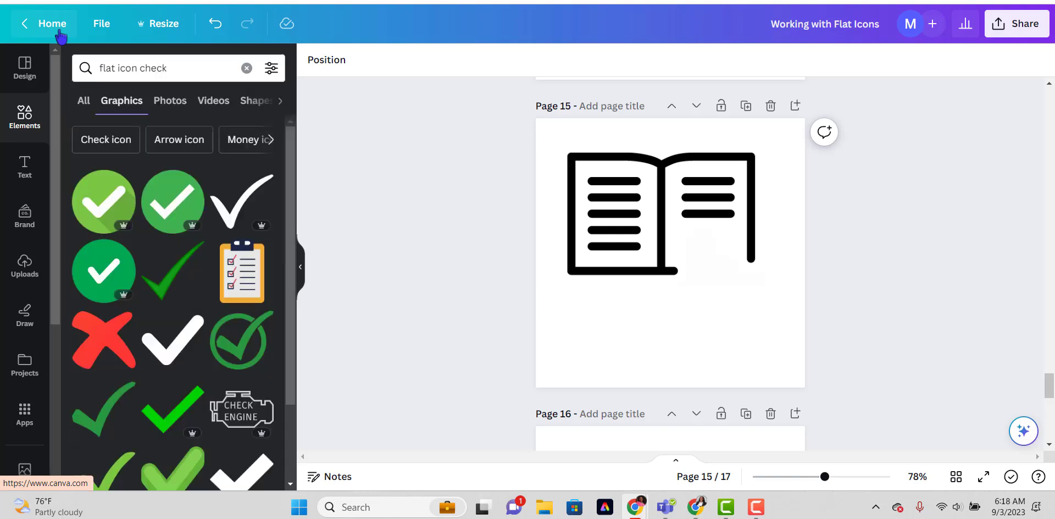
Add the slanted green check mark to page 15 and shrink it into the gap in the book's right page.
{"action": "scroll", "coordinate": [167, 164], "scroll_direction": "down", "scroll_amount": 1}
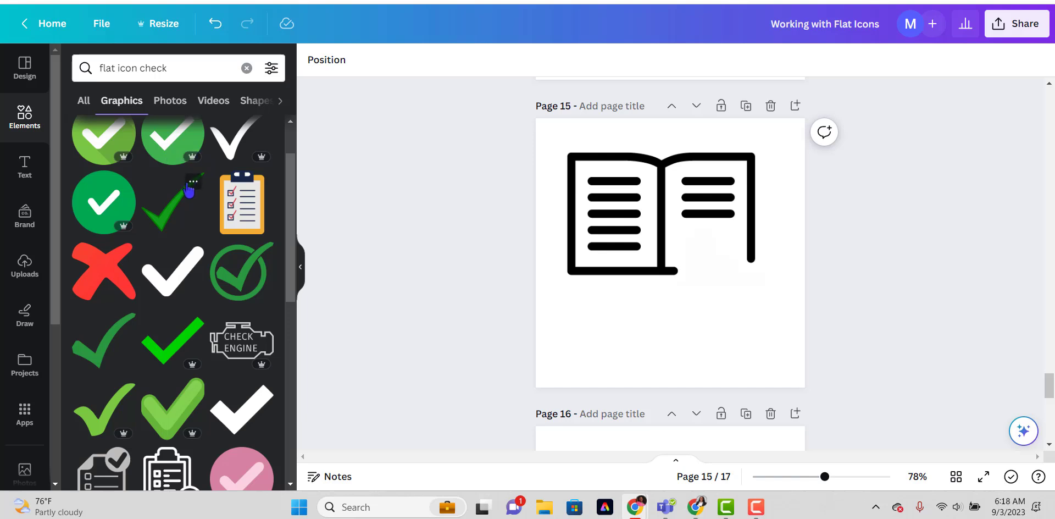
{"action": "left_click", "coordinate": [176, 211]}
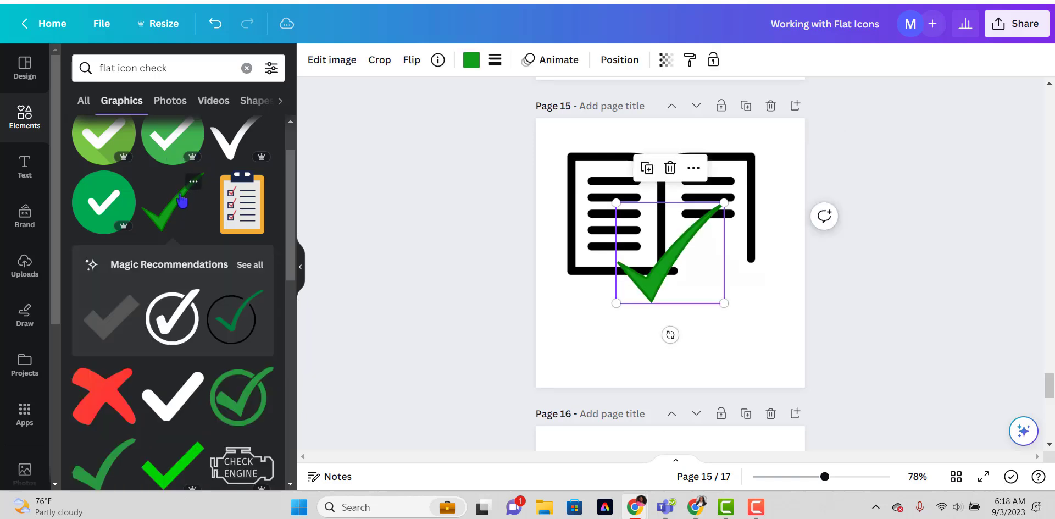
{"action": "left_click_drag", "start_coordinate": [723, 201], "coordinate": [664, 259]}
{"action": "left_click_drag", "start_coordinate": [623, 295], "coordinate": [695, 258]}
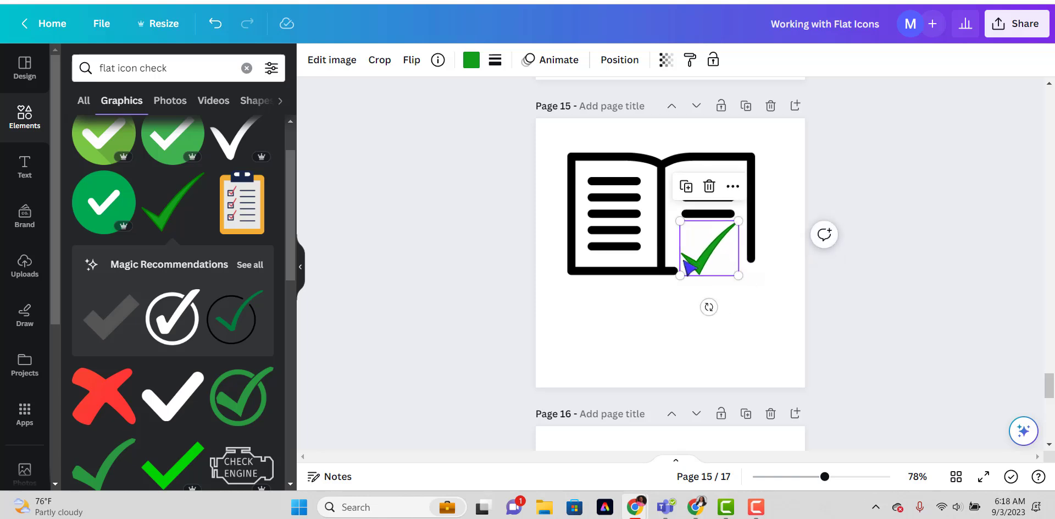
{"action": "scroll", "coordinate": [572, 255], "scroll_direction": "up", "scroll_amount": 2}
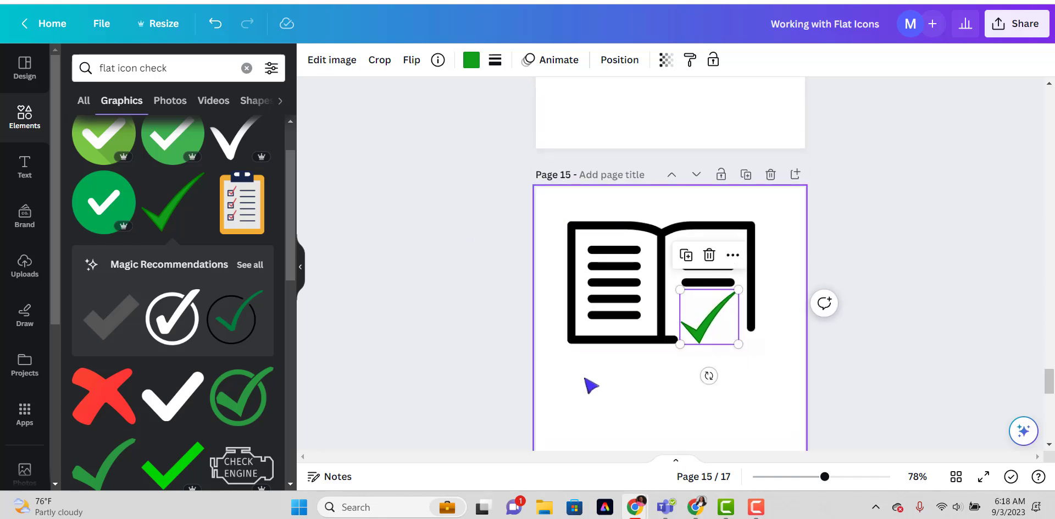
{"action": "left_click_drag", "start_coordinate": [715, 334], "coordinate": [714, 339]}
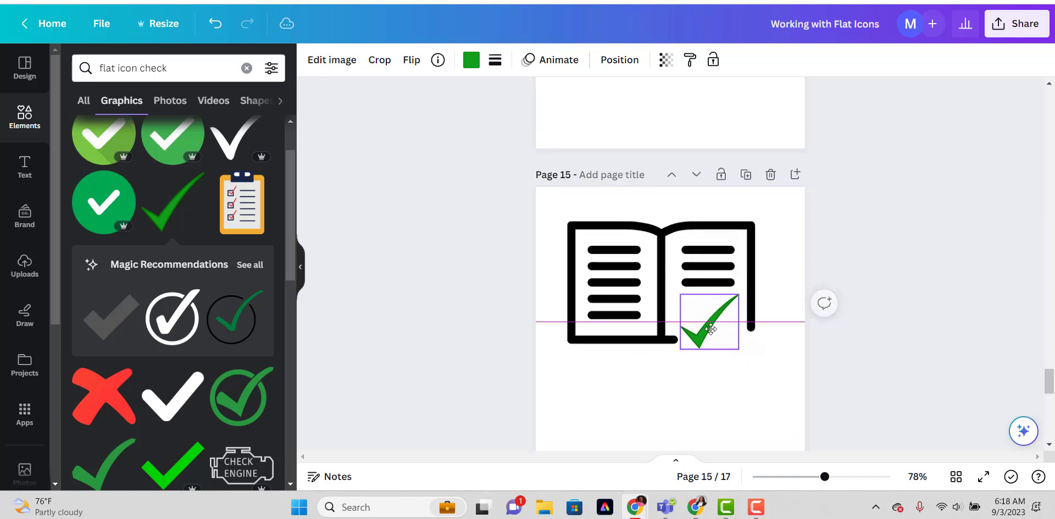
{"action": "left_click", "coordinate": [576, 394]}
Select the book and green check mark together on page 15 and shrink them into the page's upper-left area.
{"action": "scroll", "coordinate": [573, 393], "scroll_direction": "up", "scroll_amount": 3}
{"action": "scroll", "coordinate": [577, 388], "scroll_direction": "down", "scroll_amount": 3}
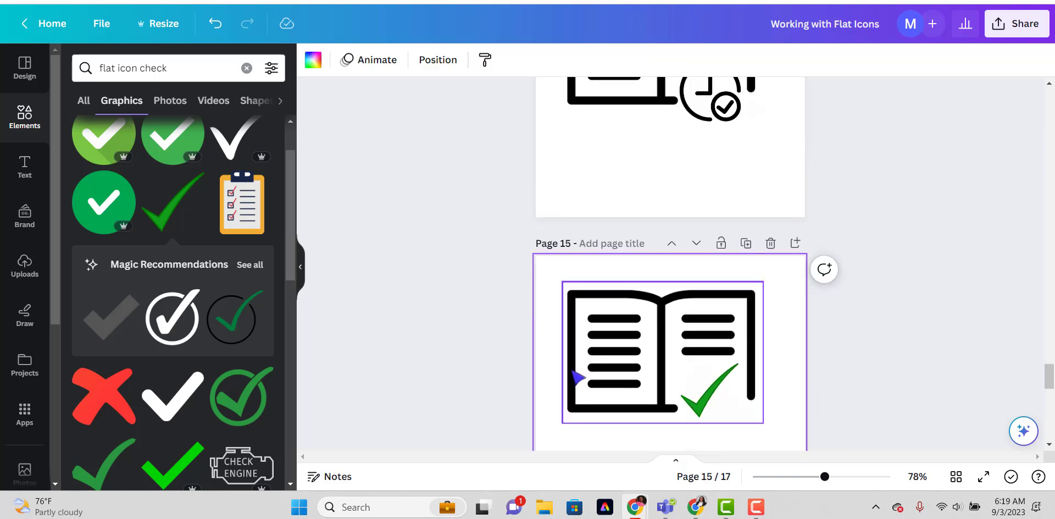
{"action": "left_click_drag", "start_coordinate": [555, 277], "coordinate": [670, 355]}
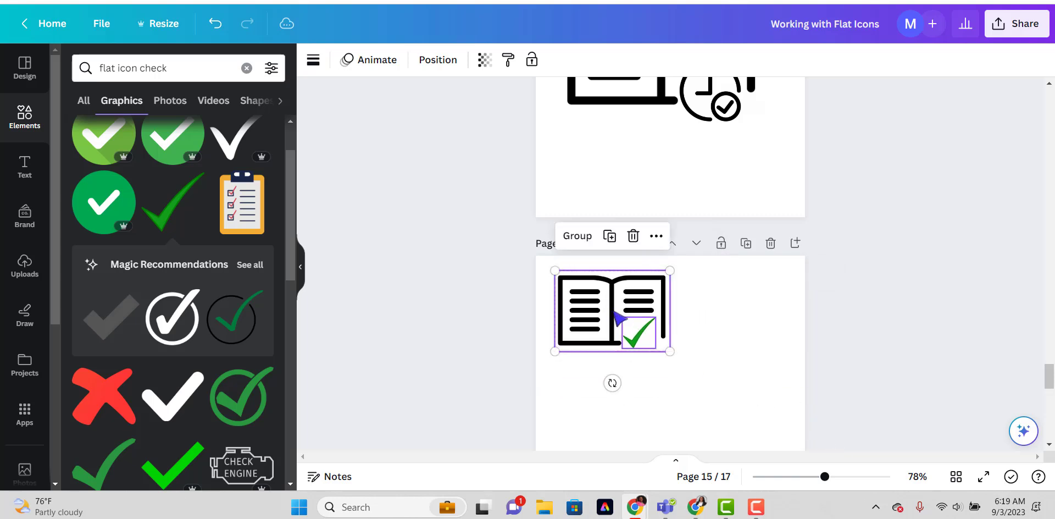
Move the book and clock from page 14 to page 15 and shrink them below the check-mark book.
{"action": "scroll", "coordinate": [606, 295], "scroll_direction": "up", "scroll_amount": 3}
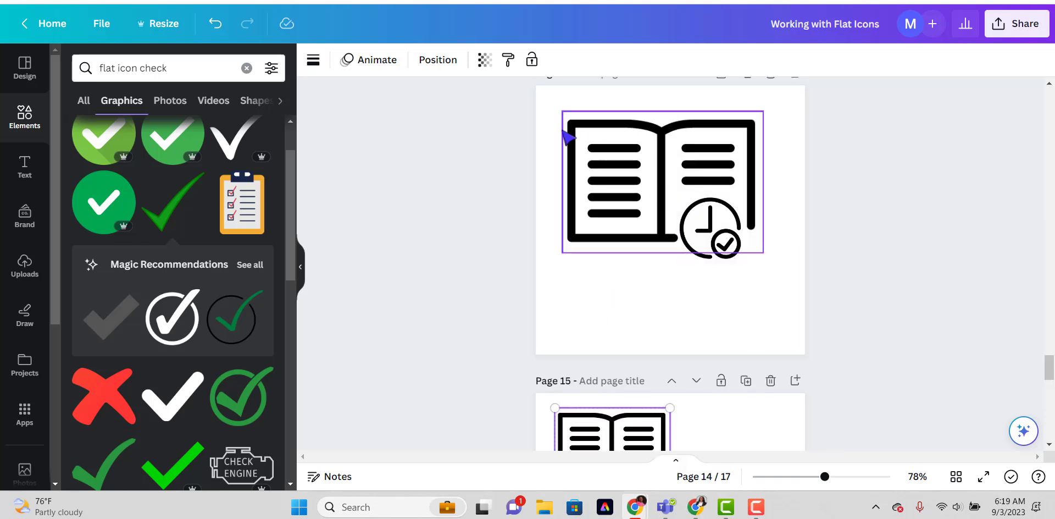
{"action": "left_click_drag", "start_coordinate": [555, 101], "coordinate": [728, 231]}
{"action": "left_click_drag", "start_coordinate": [638, 159], "coordinate": [642, 352]}
{"action": "left_click_drag", "start_coordinate": [717, 405], "coordinate": [678, 363]}
Duplicate the book with the people-and-puzzle graphic on page 13 and move the copy to page 15.
{"action": "scroll", "coordinate": [709, 346], "scroll_direction": "up", "scroll_amount": 5}
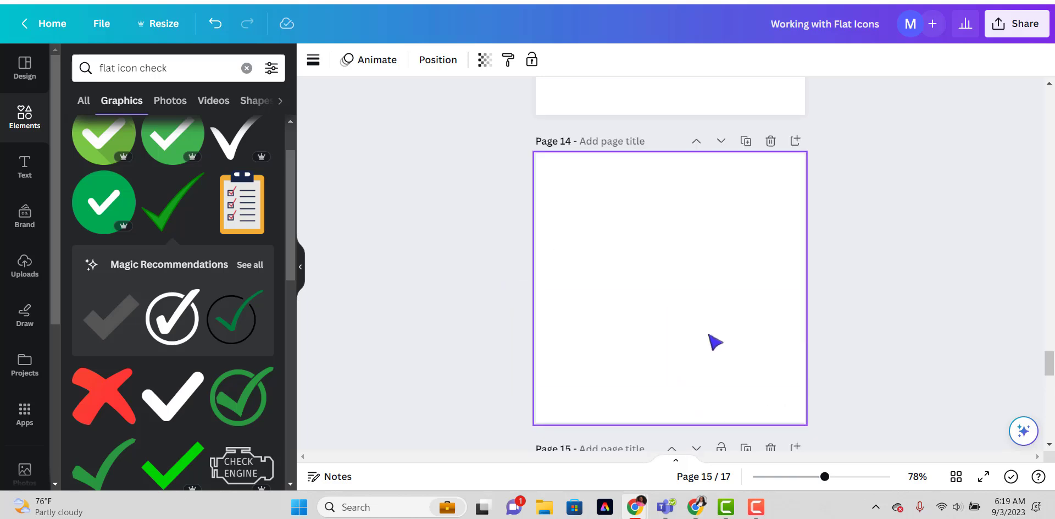
{"action": "scroll", "coordinate": [708, 345], "scroll_direction": "up", "scroll_amount": 6}
{"action": "left_click_drag", "start_coordinate": [554, 209], "coordinate": [802, 415]}
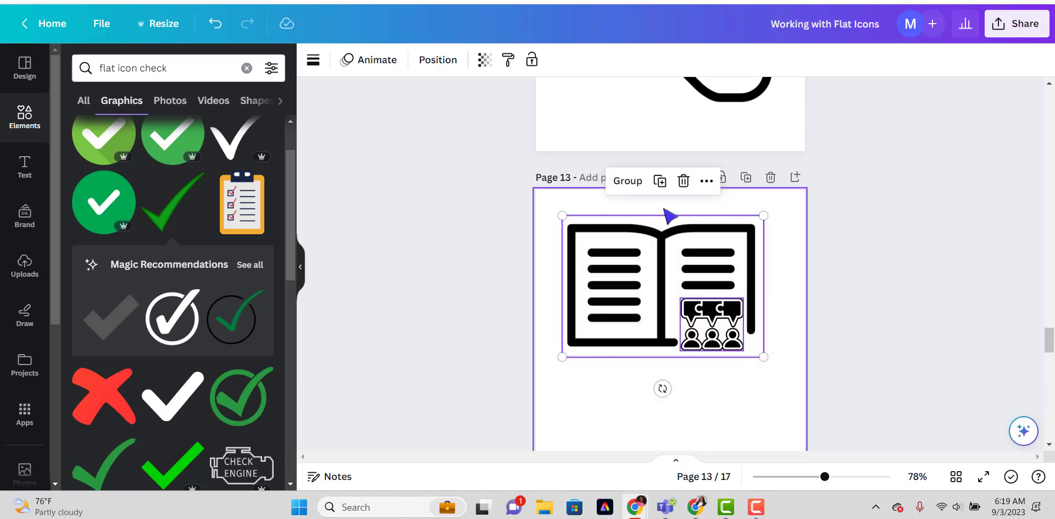
{"action": "left_click", "coordinate": [659, 179]}
{"action": "left_click_drag", "start_coordinate": [658, 259], "coordinate": [694, 229]}
{"action": "scroll", "coordinate": [645, 354], "scroll_direction": "down", "scroll_amount": 13}
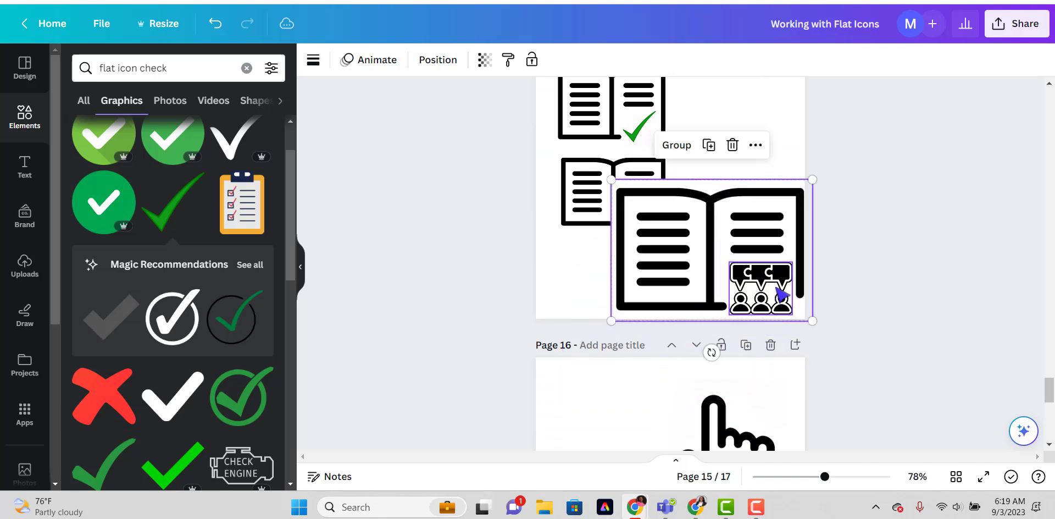
Shrink the people-and-puzzle book and place it beside the check-mark book, and align the clock book directly beneath the check-mark book.
{"action": "left_click_drag", "start_coordinate": [810, 319], "coordinate": [723, 259]}
{"action": "left_click_drag", "start_coordinate": [667, 229], "coordinate": [711, 256]}
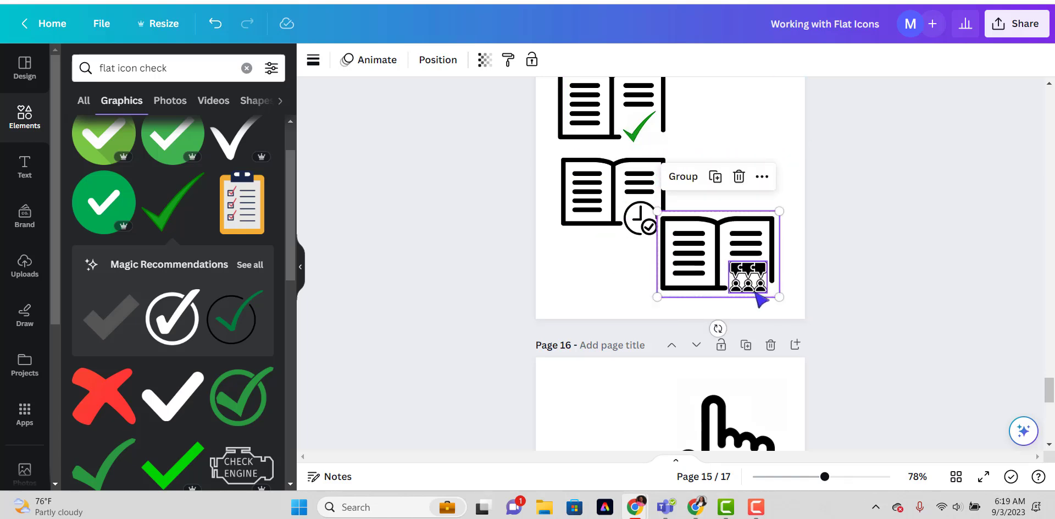
{"action": "left_click_drag", "start_coordinate": [780, 296], "coordinate": [754, 278]}
{"action": "left_click_drag", "start_coordinate": [709, 241], "coordinate": [727, 167]}
{"action": "scroll", "coordinate": [733, 133], "scroll_direction": "up", "scroll_amount": 1}
{"action": "left_click_drag", "start_coordinate": [778, 209], "coordinate": [792, 228]}
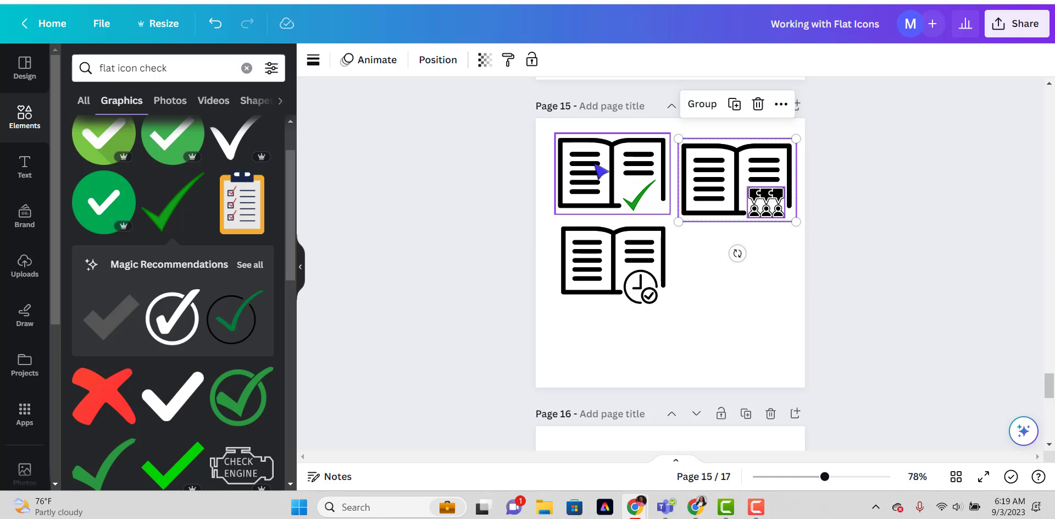
{"action": "left_click_drag", "start_coordinate": [714, 162], "coordinate": [713, 155]}
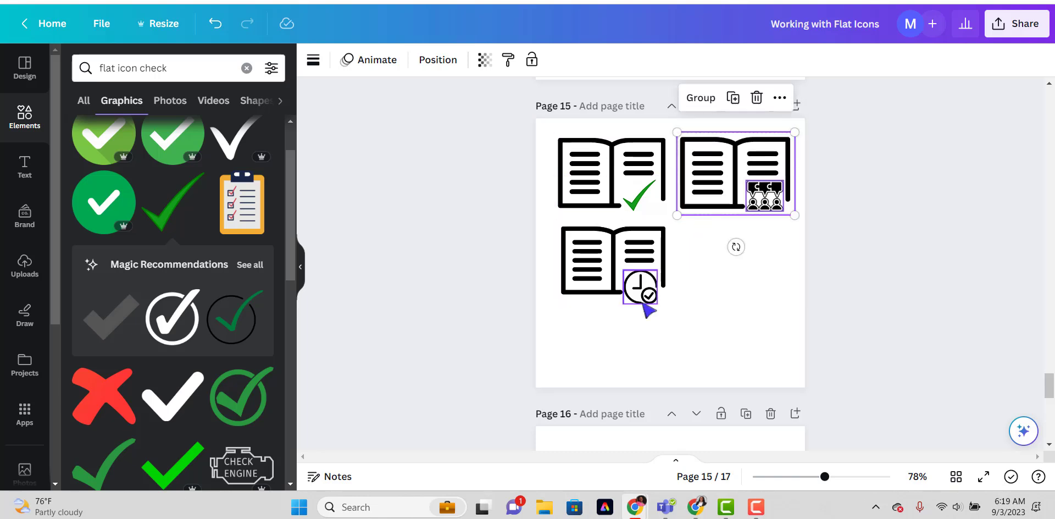
{"action": "left_click_drag", "start_coordinate": [640, 325], "coordinate": [604, 254]}
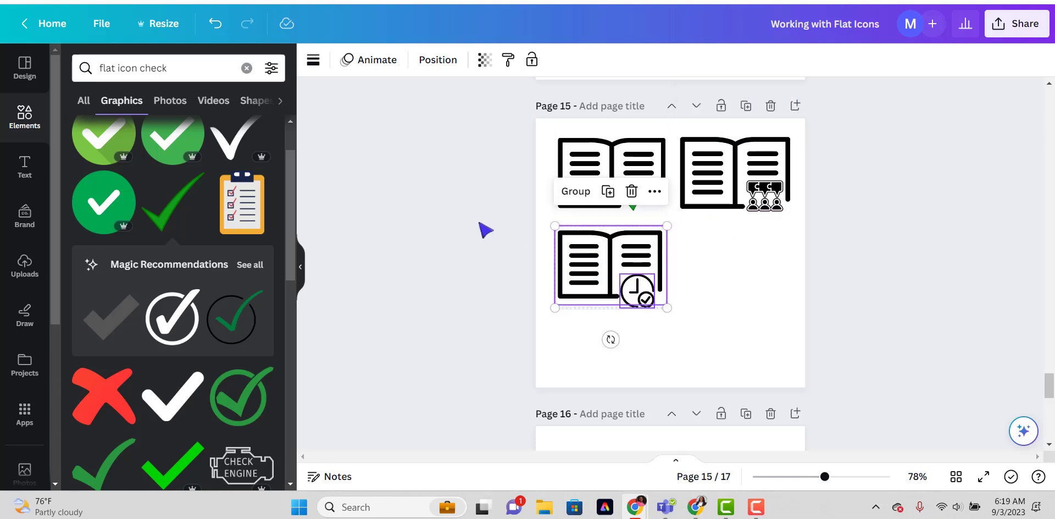
Clear the elements search.
{"action": "left_click", "coordinate": [246, 68]}
{"action": "scroll", "coordinate": [437, 181], "scroll_direction": "up", "scroll_amount": 5}
{"action": "scroll", "coordinate": [413, 147], "scroll_direction": "down", "scroll_amount": 3}
{"action": "scroll", "coordinate": [676, 192], "scroll_direction": "up", "scroll_amount": 2}
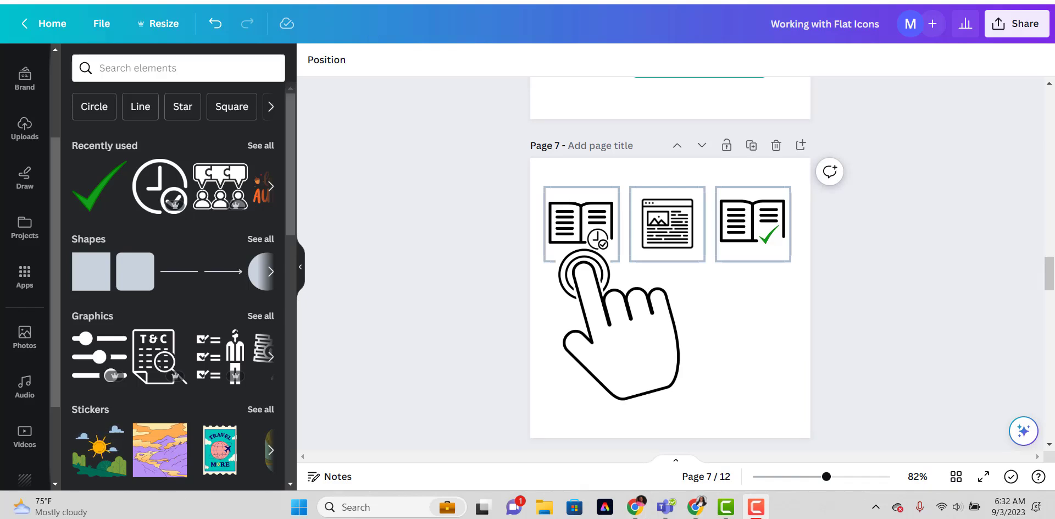
View the information details of the clicking hand graphic on page 7.
{"action": "left_click", "coordinate": [622, 342]}
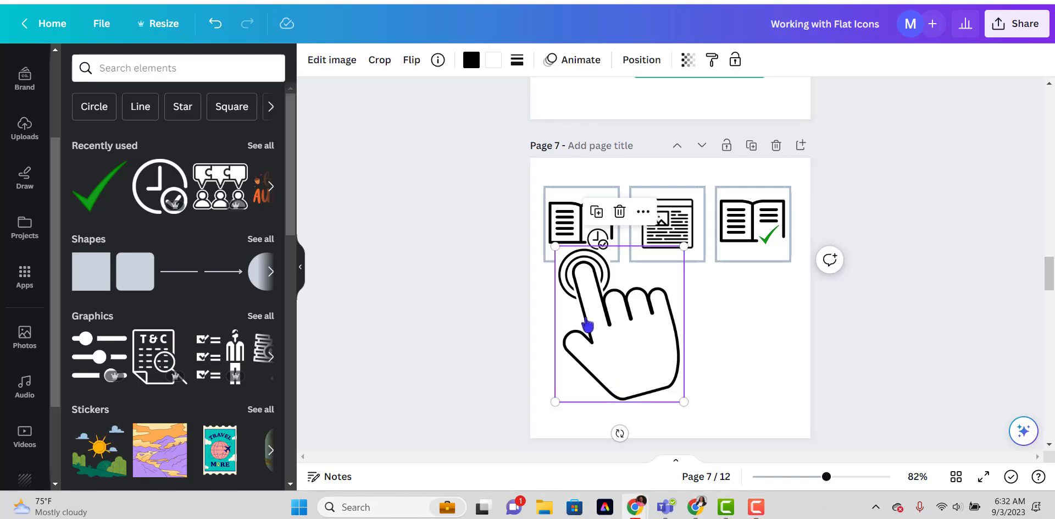
{"action": "left_click", "coordinate": [438, 59]}
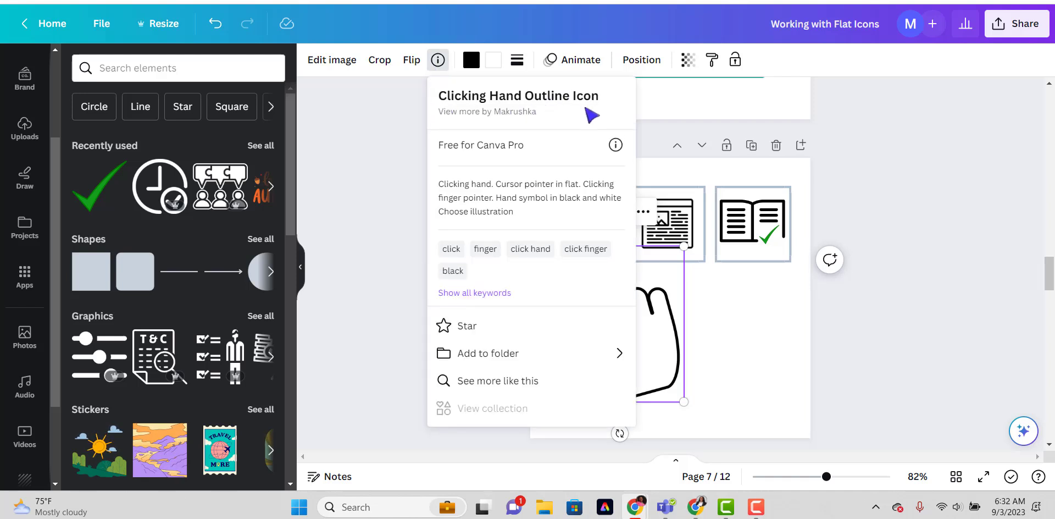
{"action": "left_click", "coordinate": [727, 370]}
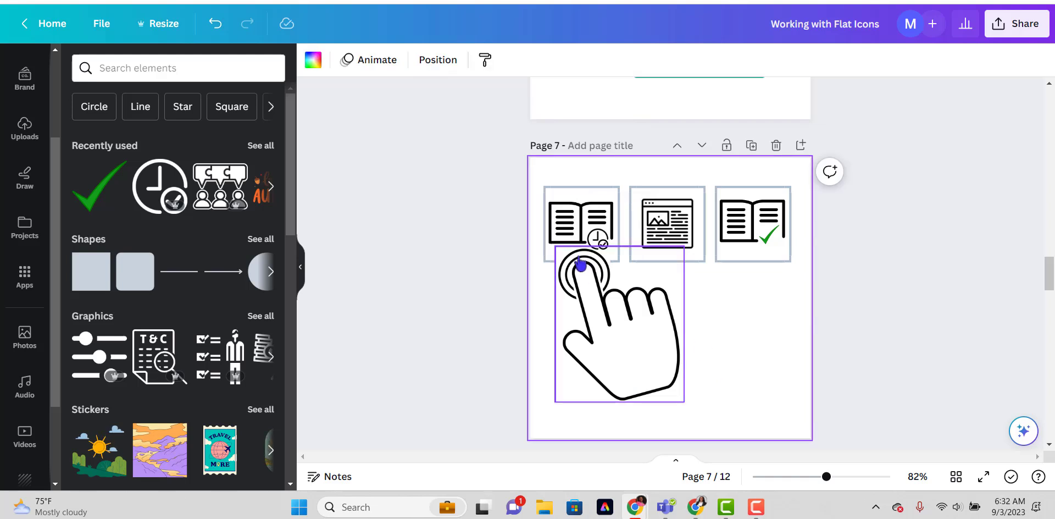
Nudge the clicking hand on page 7 slightly so its fingertip points at the bottom of the first framed icon.
{"action": "mouse_move", "coordinate": [604, 327]}
{"action": "left_mouse_down"}
{"action": "mouse_move", "coordinate": [591, 352]}
{"action": "mouse_move", "coordinate": [596, 317]}
{"action": "mouse_move", "coordinate": [603, 323]}
{"action": "left_mouse_up"}
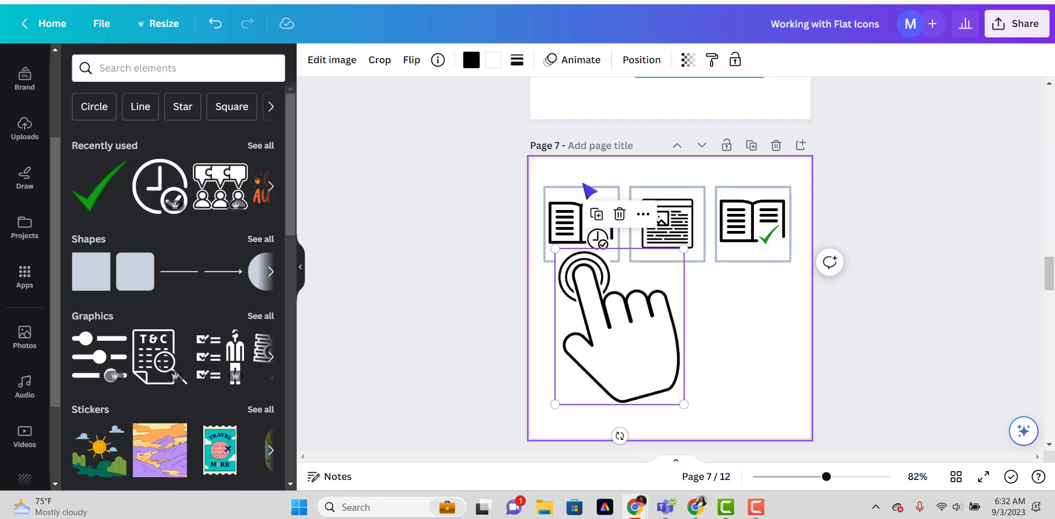
{"action": "mouse_move", "coordinate": [586, 285]}
{"action": "left_mouse_down"}
{"action": "mouse_move", "coordinate": [661, 312]}
{"action": "mouse_move", "coordinate": [656, 299]}
{"action": "mouse_move", "coordinate": [596, 288]}
{"action": "left_mouse_up"}
{"action": "left_click", "coordinate": [595, 269]}
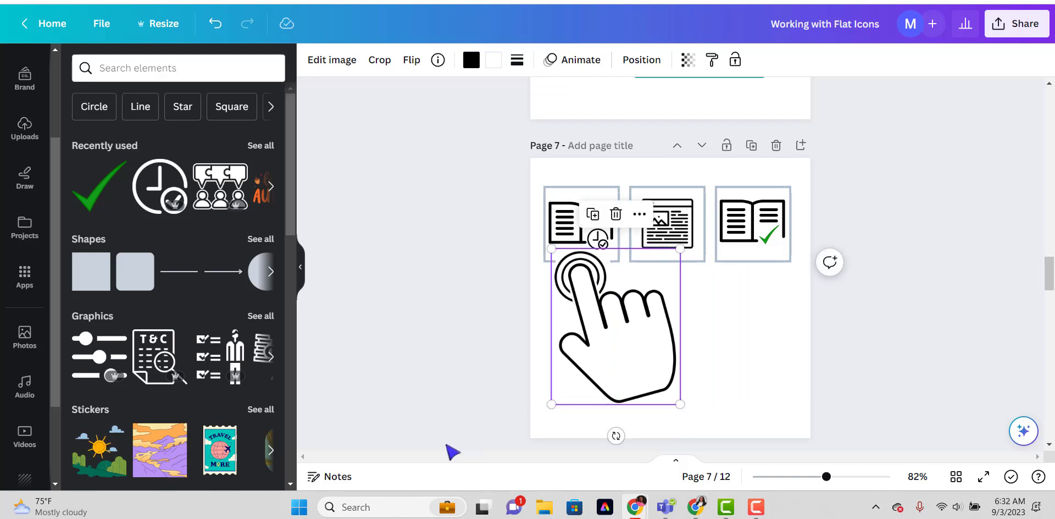
{"action": "left_click", "coordinate": [459, 325]}
{"action": "left_click", "coordinate": [592, 298]}
Duplicate page 7 and, on the copy, move the white masking rectangle from the first icon's lower frame edge to the middle icon's.
{"action": "left_click", "coordinate": [751, 145]}
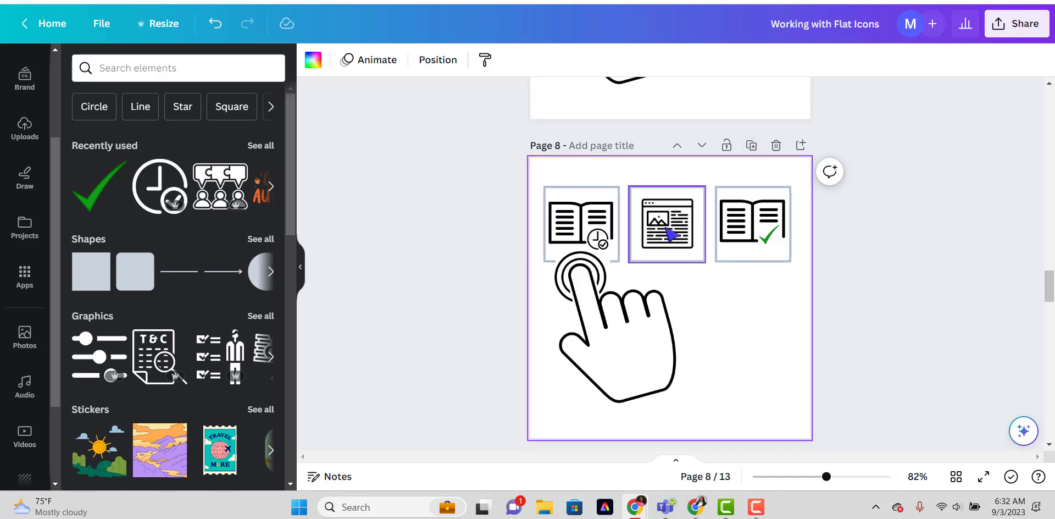
{"action": "left_click_drag", "start_coordinate": [615, 314], "coordinate": [619, 370]}
{"action": "left_click_drag", "start_coordinate": [583, 264], "coordinate": [671, 263]}
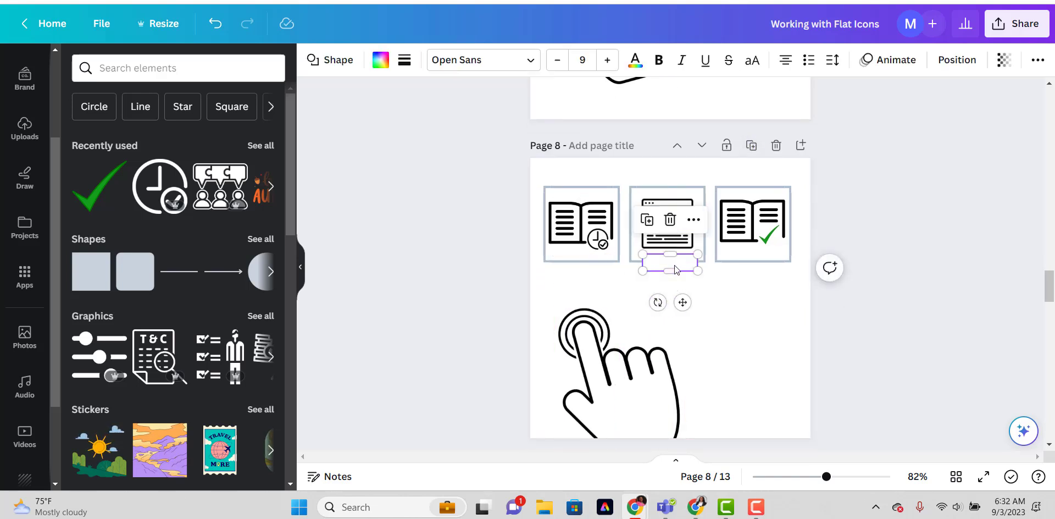
Move the clicking hand on page 8 beneath the middle framed icon and rotate it slightly clockwise.
{"action": "left_click_drag", "start_coordinate": [621, 363], "coordinate": [693, 320]}
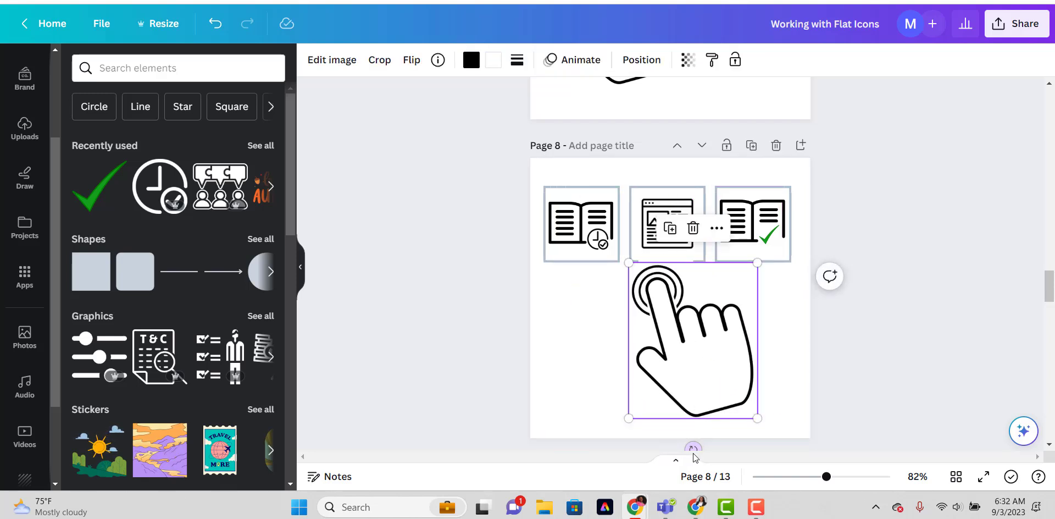
{"action": "left_click_drag", "start_coordinate": [689, 443], "coordinate": [651, 442]}
{"action": "left_click_drag", "start_coordinate": [677, 345], "coordinate": [661, 329]}
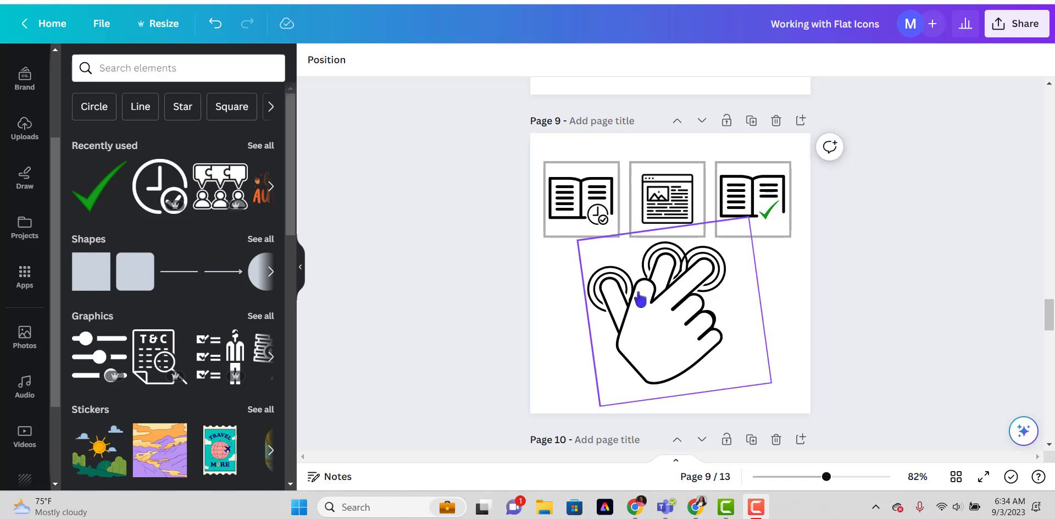
Duplicate the clicking hand on page 10 and place the copy overlapping the original on its left side.
{"action": "scroll", "coordinate": [640, 296], "scroll_direction": "down", "scroll_amount": 2}
{"action": "scroll", "coordinate": [637, 305], "scroll_direction": "down", "scroll_amount": 5}
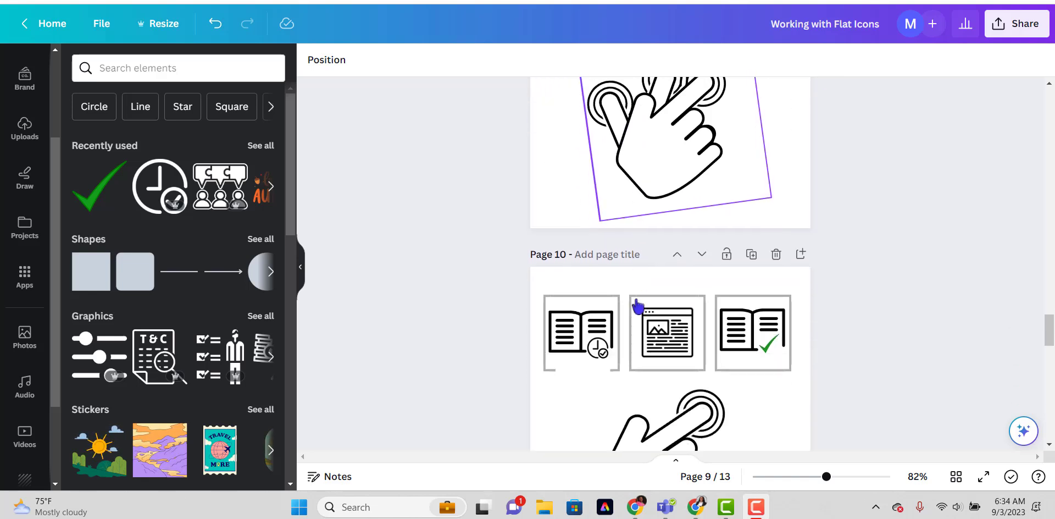
{"action": "left_click", "coordinate": [637, 303]}
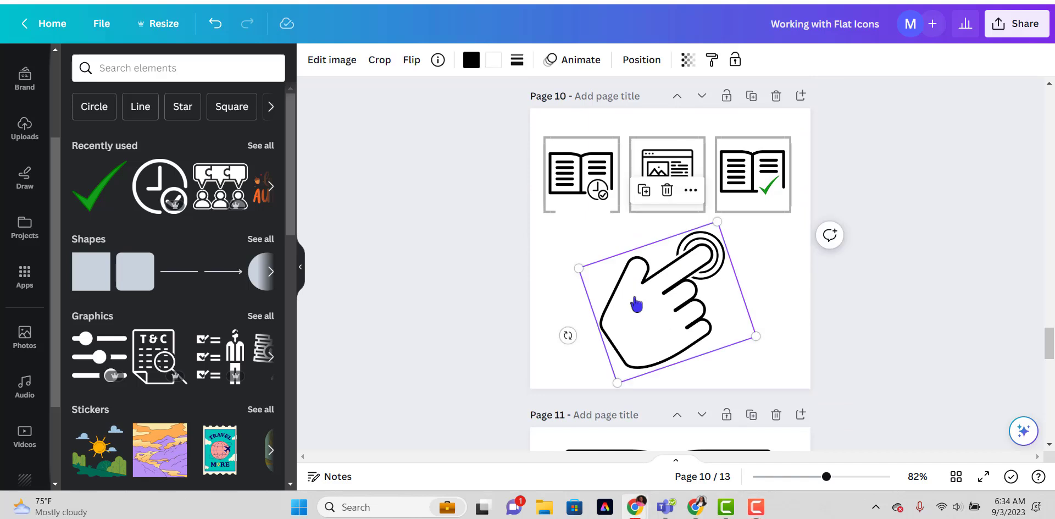
{"action": "left_click", "coordinate": [643, 190]}
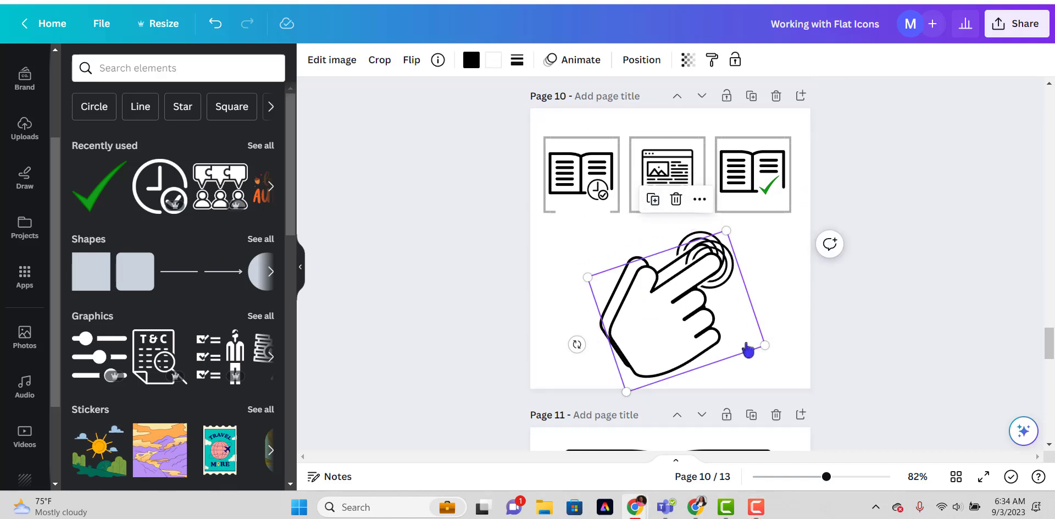
{"action": "left_click_drag", "start_coordinate": [687, 317], "coordinate": [626, 306]}
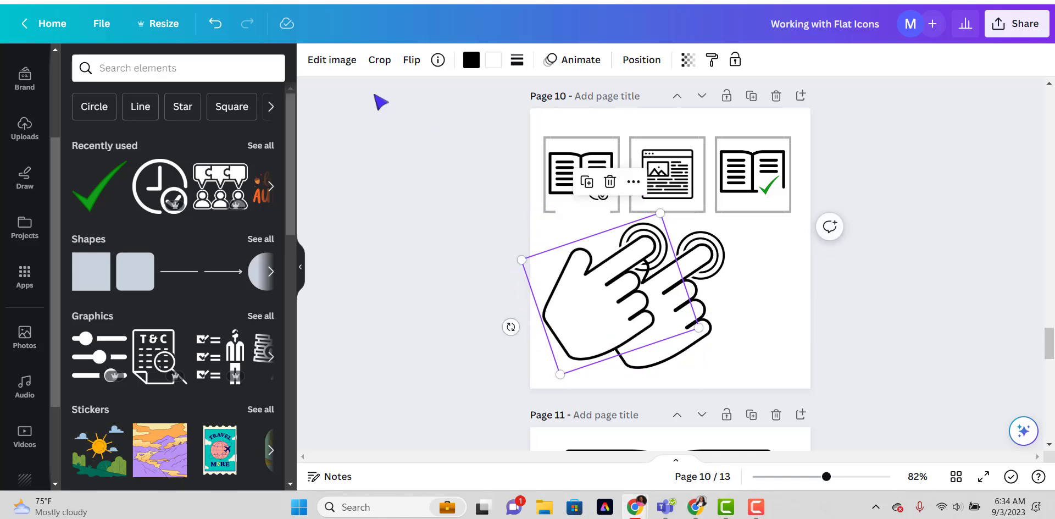
Crop the copied hand to its fingers, rotated to about 22.6° with its pointing finger at the original hand's thumb.
{"action": "left_click", "coordinate": [332, 59]}
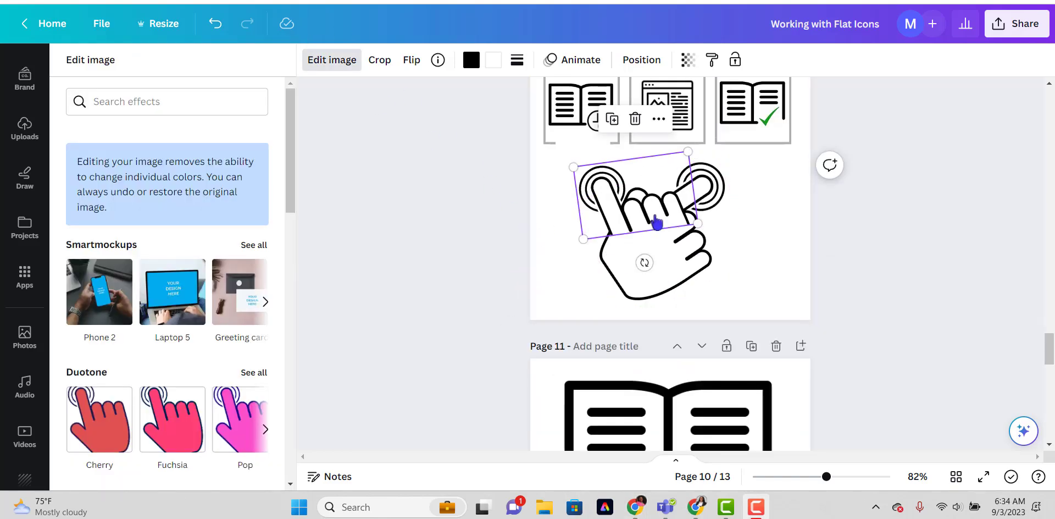
{"action": "left_click_drag", "start_coordinate": [650, 204], "coordinate": [646, 189]}
{"action": "left_click_drag", "start_coordinate": [629, 246], "coordinate": [596, 223]}
{"action": "left_click_drag", "start_coordinate": [623, 191], "coordinate": [643, 204]}
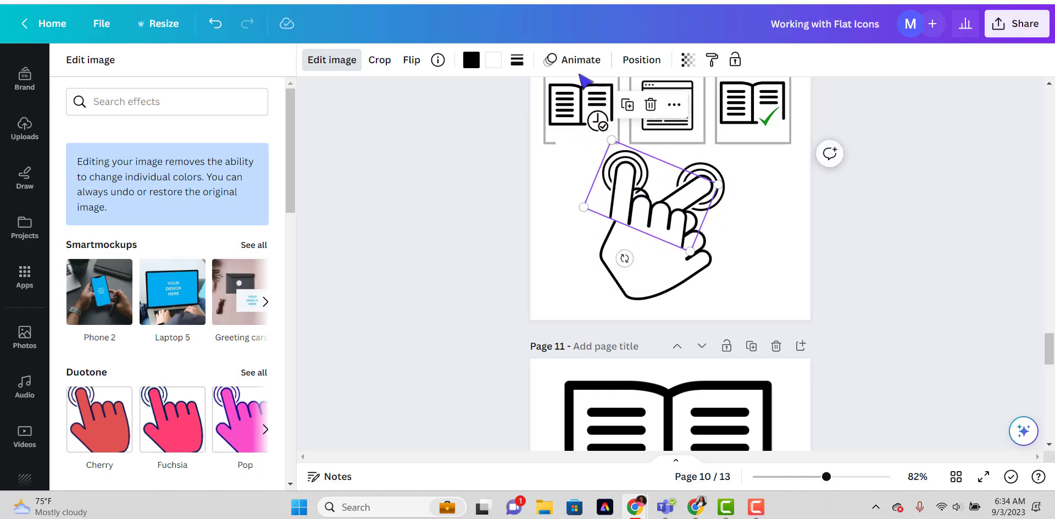
Send the cropped finger graphic backward so it sits behind the original hand.
{"action": "left_click", "coordinate": [640, 60]}
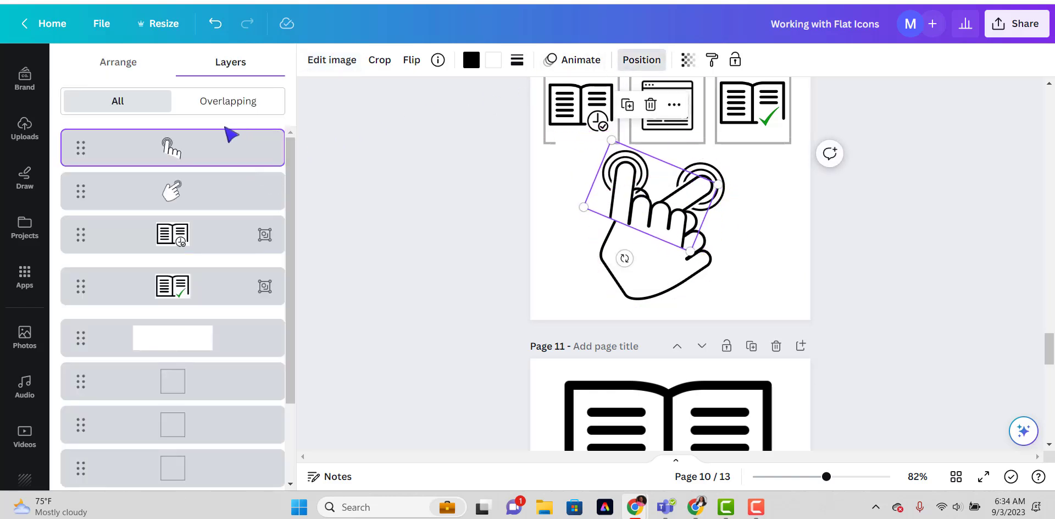
{"action": "left_click", "coordinate": [116, 62]}
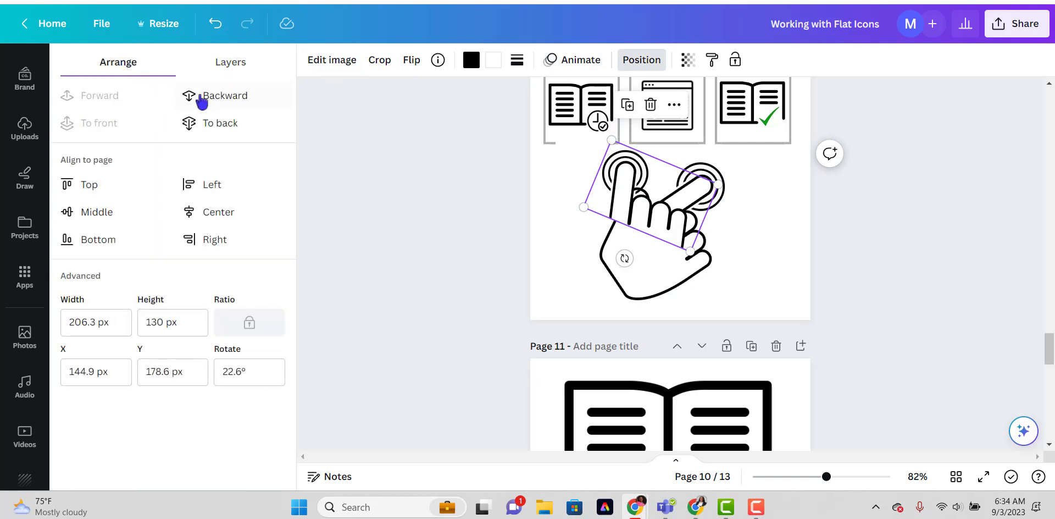
{"action": "left_click", "coordinate": [188, 95]}
{"action": "left_click", "coordinate": [555, 294]}
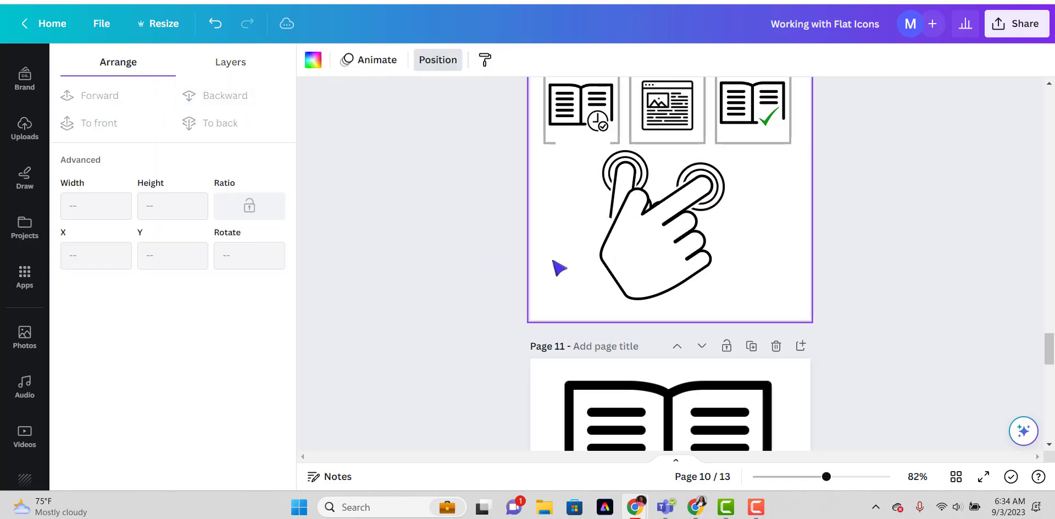
Enlarge the cropped finger graphic to about 239.9 × 151.1 px and rotate it to about 29.7°, aligning its finger over the original hand's thumb.
{"action": "left_click", "coordinate": [629, 175]}
{"action": "left_click_drag", "start_coordinate": [625, 258], "coordinate": [627, 283]}
{"action": "left_click_drag", "start_coordinate": [614, 187], "coordinate": [630, 191]}
{"action": "left_click_drag", "start_coordinate": [638, 261], "coordinate": [666, 293]}
{"action": "mouse_move", "coordinate": [636, 172]}
{"action": "left_mouse_down"}
{"action": "mouse_move", "coordinate": [629, 187]}
{"action": "mouse_move", "coordinate": [630, 175]}
{"action": "left_mouse_up"}
{"action": "left_click_drag", "start_coordinate": [641, 263], "coordinate": [617, 266]}
{"action": "left_click_drag", "start_coordinate": [700, 258], "coordinate": [705, 281]}
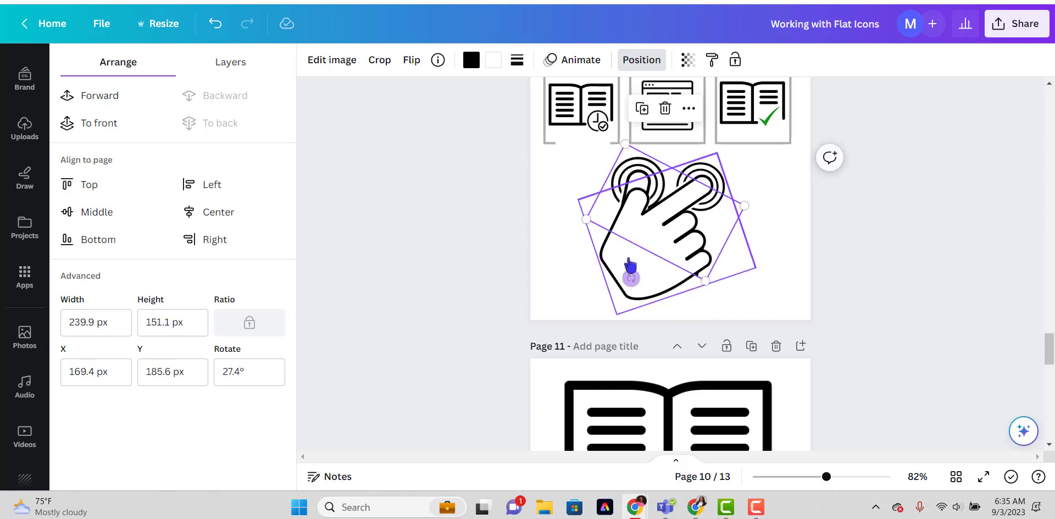
{"action": "mouse_move", "coordinate": [630, 276]}
{"action": "left_mouse_down"}
{"action": "mouse_move", "coordinate": [641, 278]}
{"action": "mouse_move", "coordinate": [625, 276]}
{"action": "left_mouse_up"}
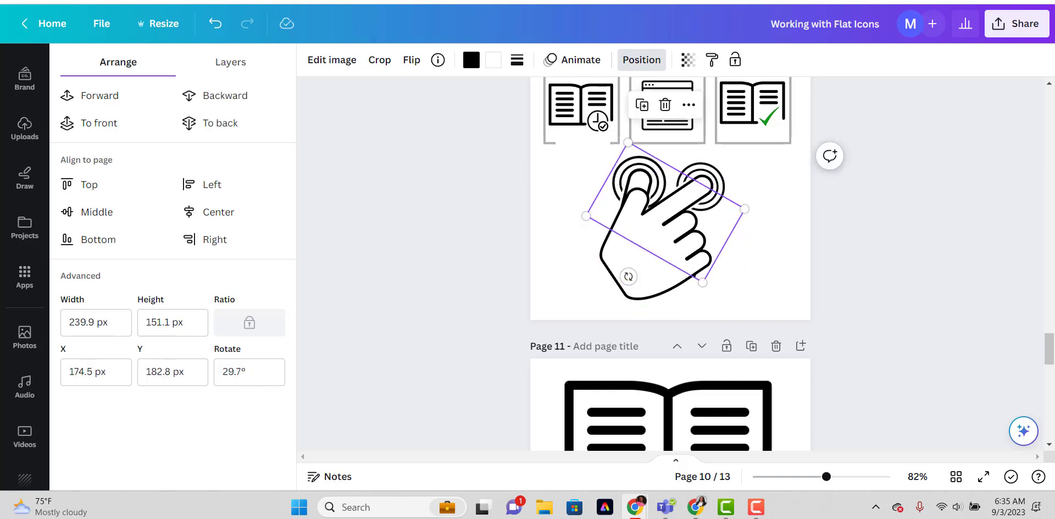